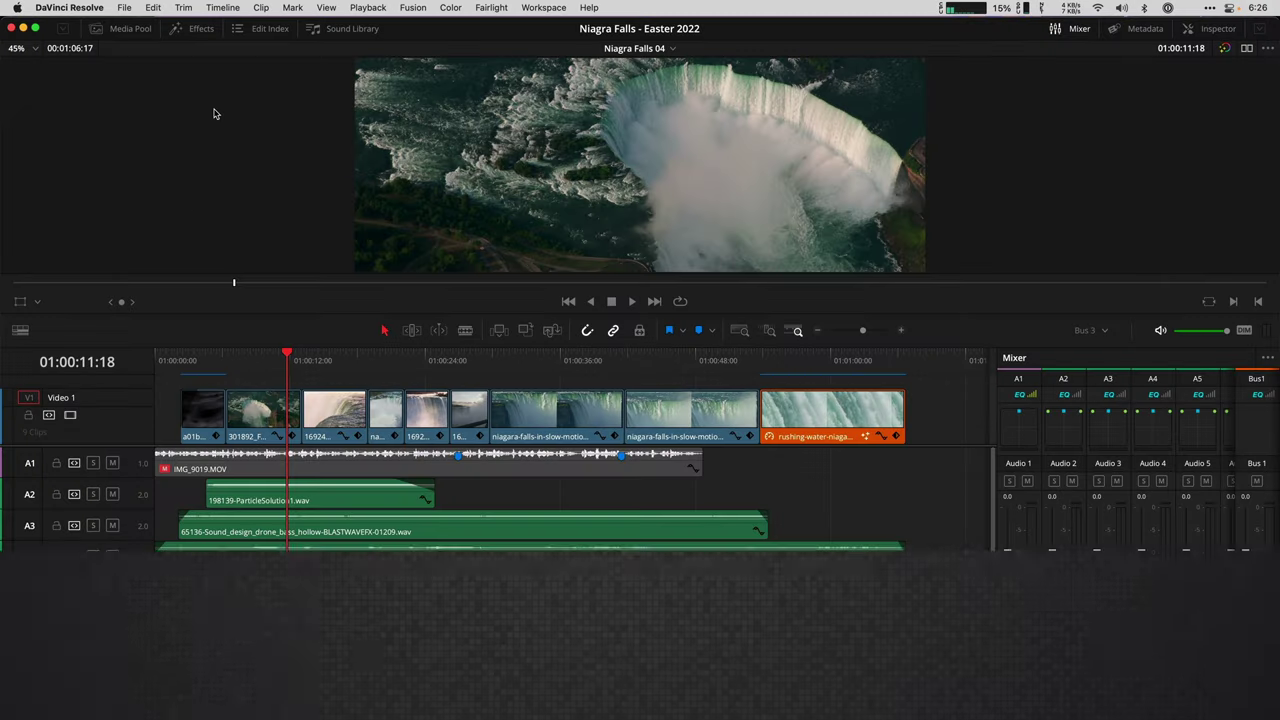
Export the Creative Video Tips - 2022-04 keyboard preset from Keyboard Customization
{"action": "left_click", "coordinate": [52, 12]}
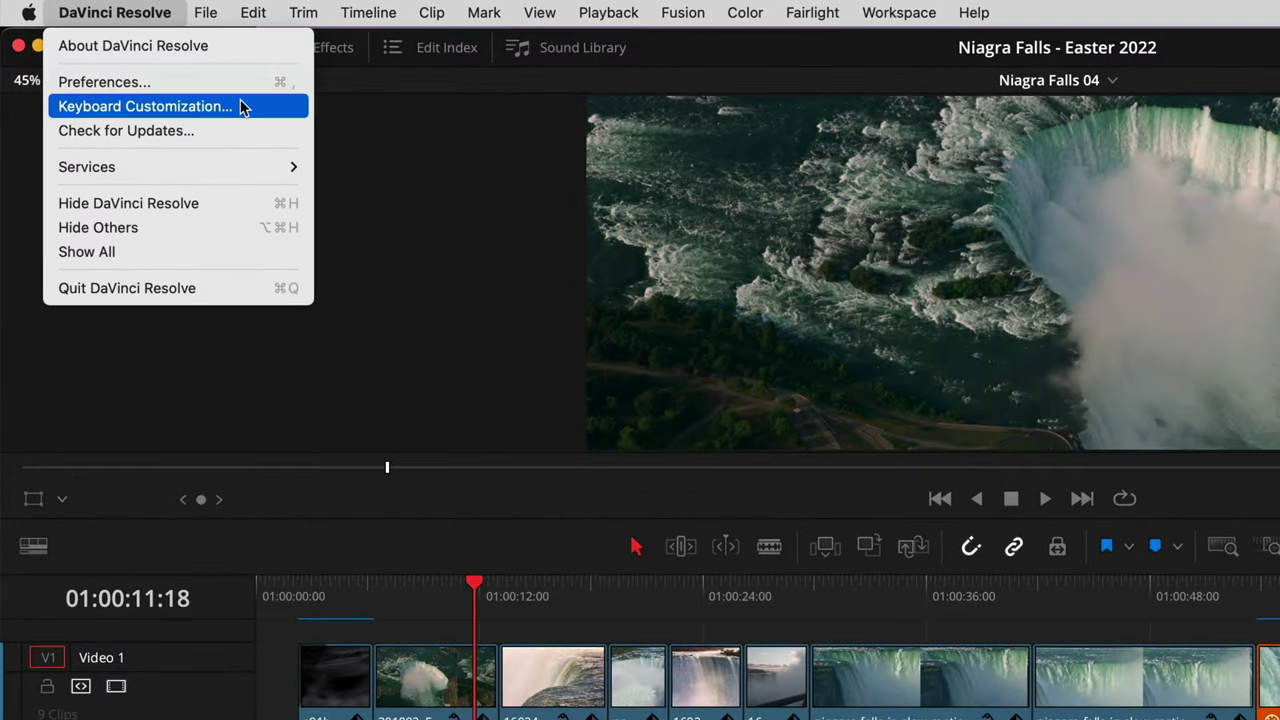
{"action": "left_click", "coordinate": [240, 106]}
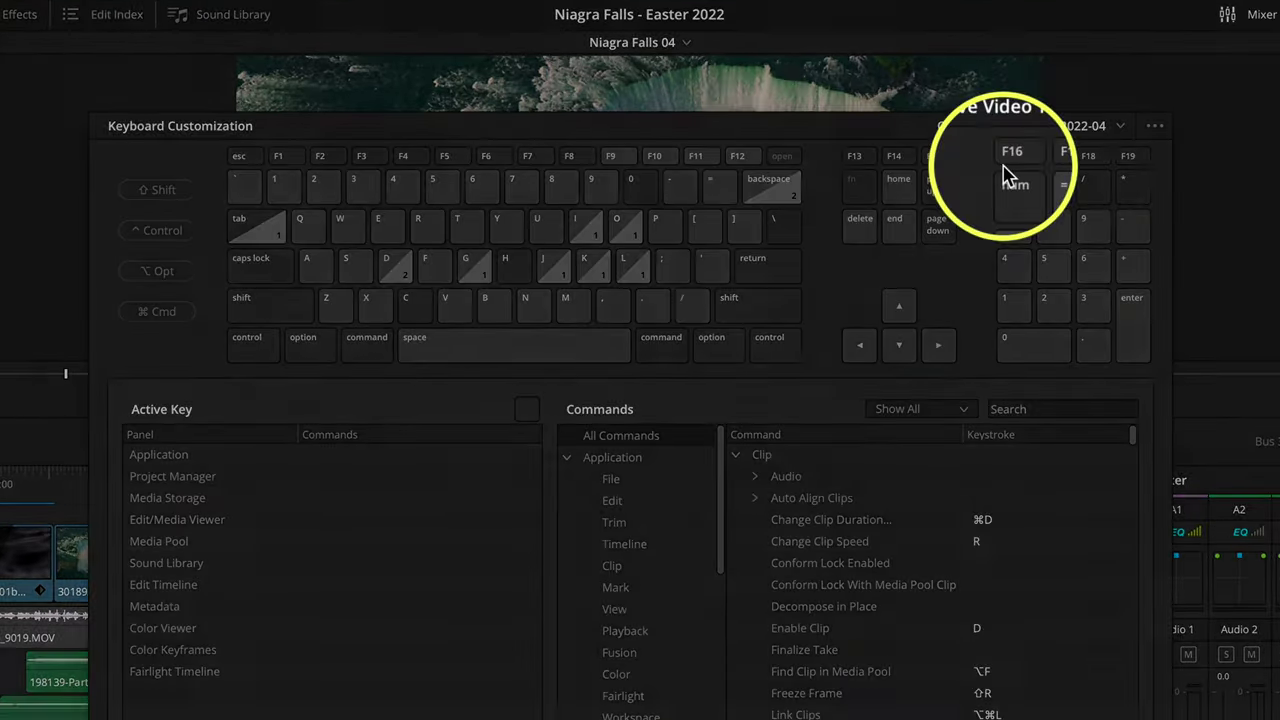
{"action": "left_click", "coordinate": [1155, 127]}
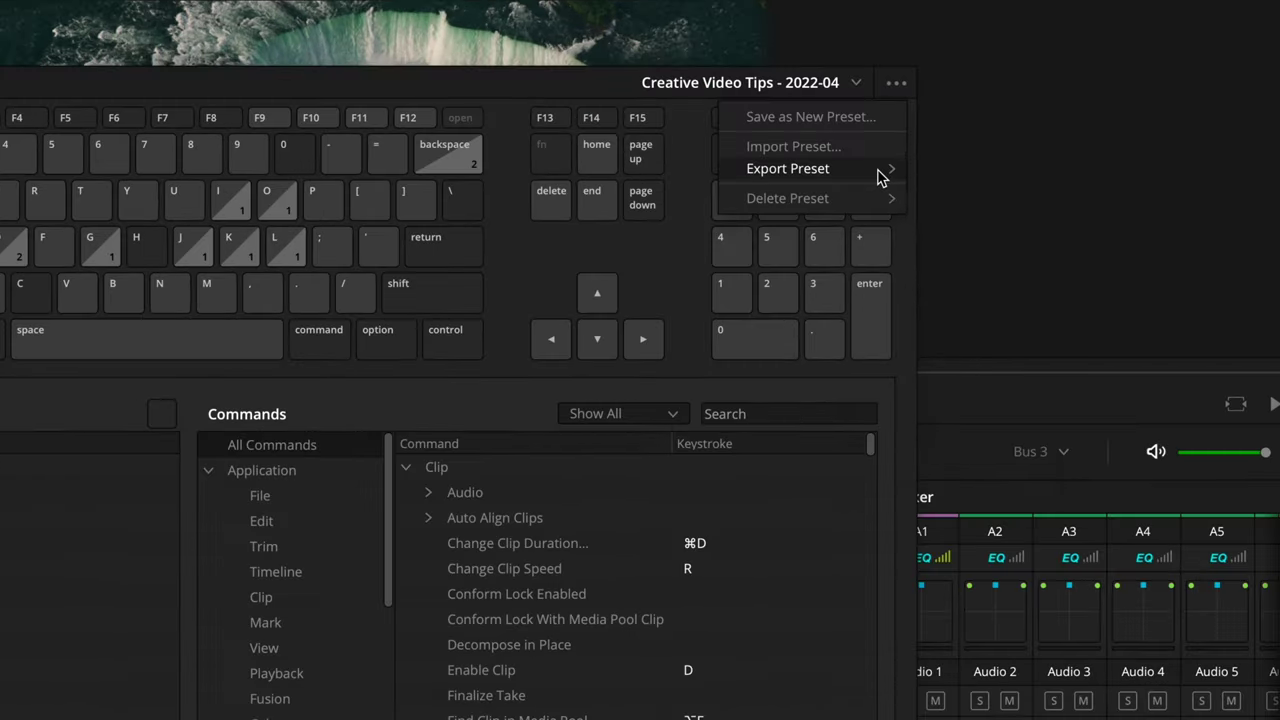
{"action": "mouse_move", "coordinate": [1138, 200]}
{"action": "left_click", "coordinate": [1115, 280]}
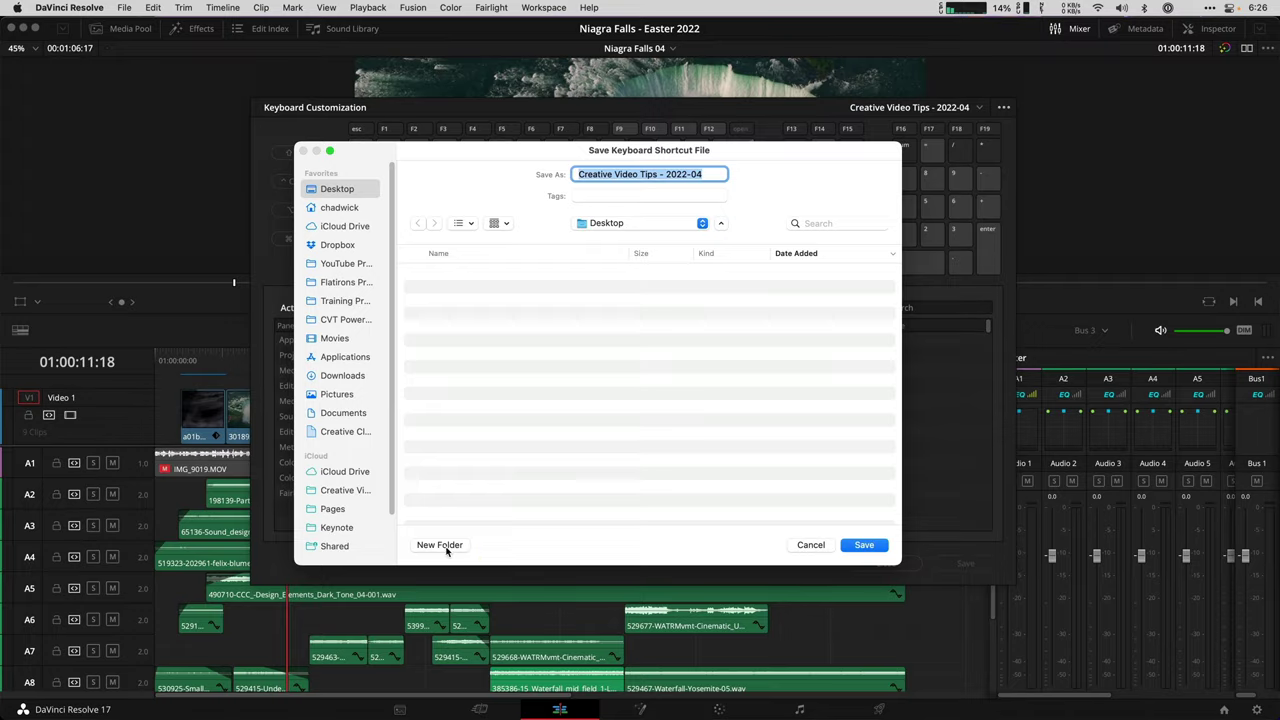
Save the preset .txt into a new Desktop folder named 'Resolve Backup Files'
{"action": "left_click", "coordinate": [440, 545]}
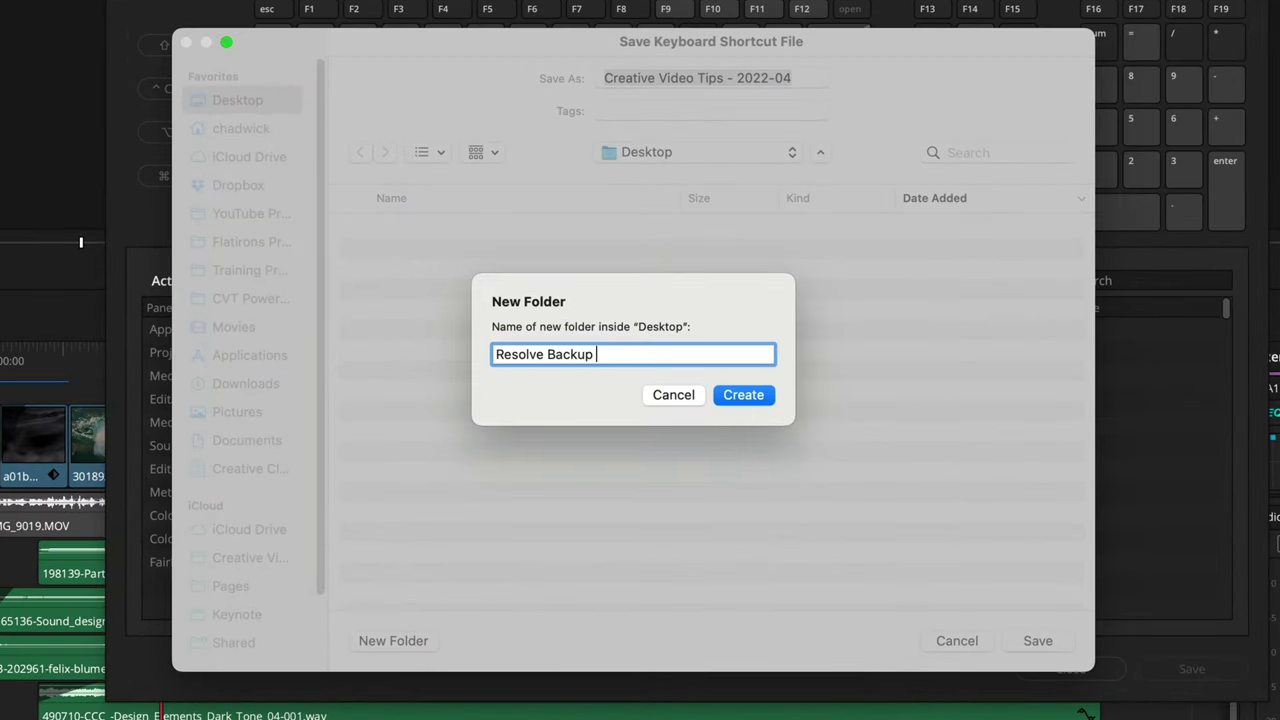
{"action": "type", "text": "Resolve Backup Files"}
{"action": "key", "text": "Return"}
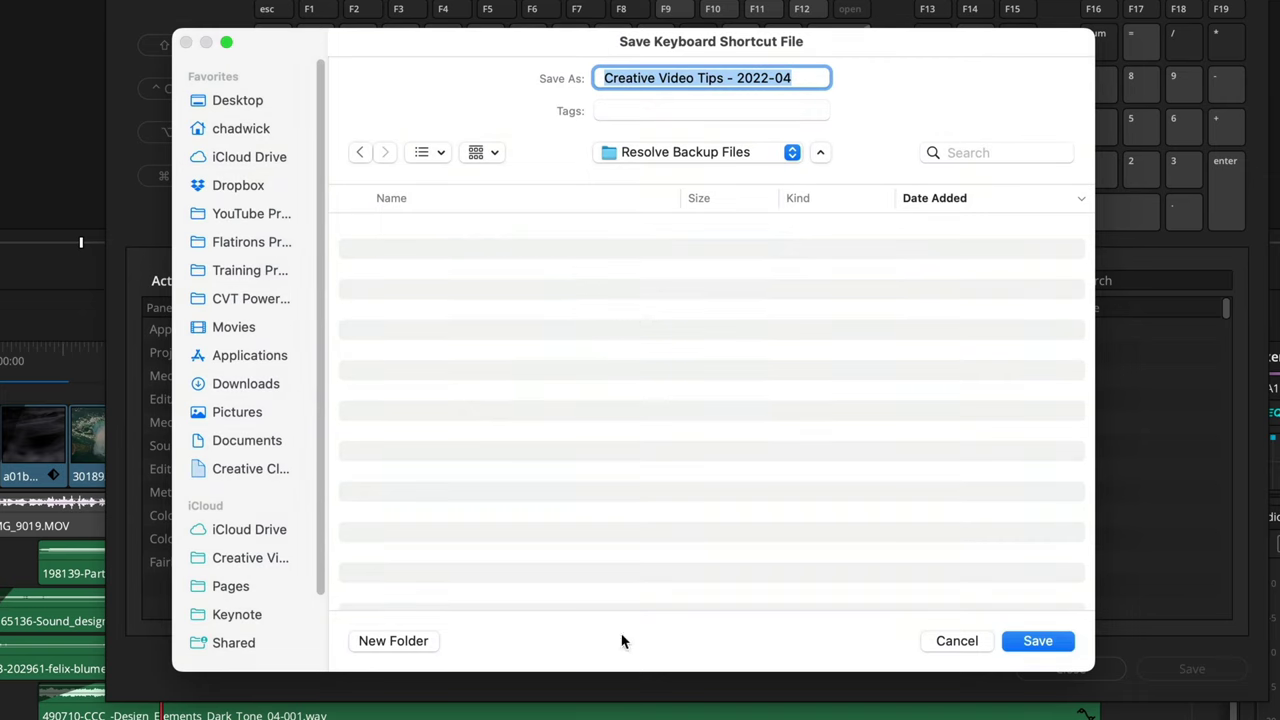
{"action": "left_click", "coordinate": [1037, 641]}
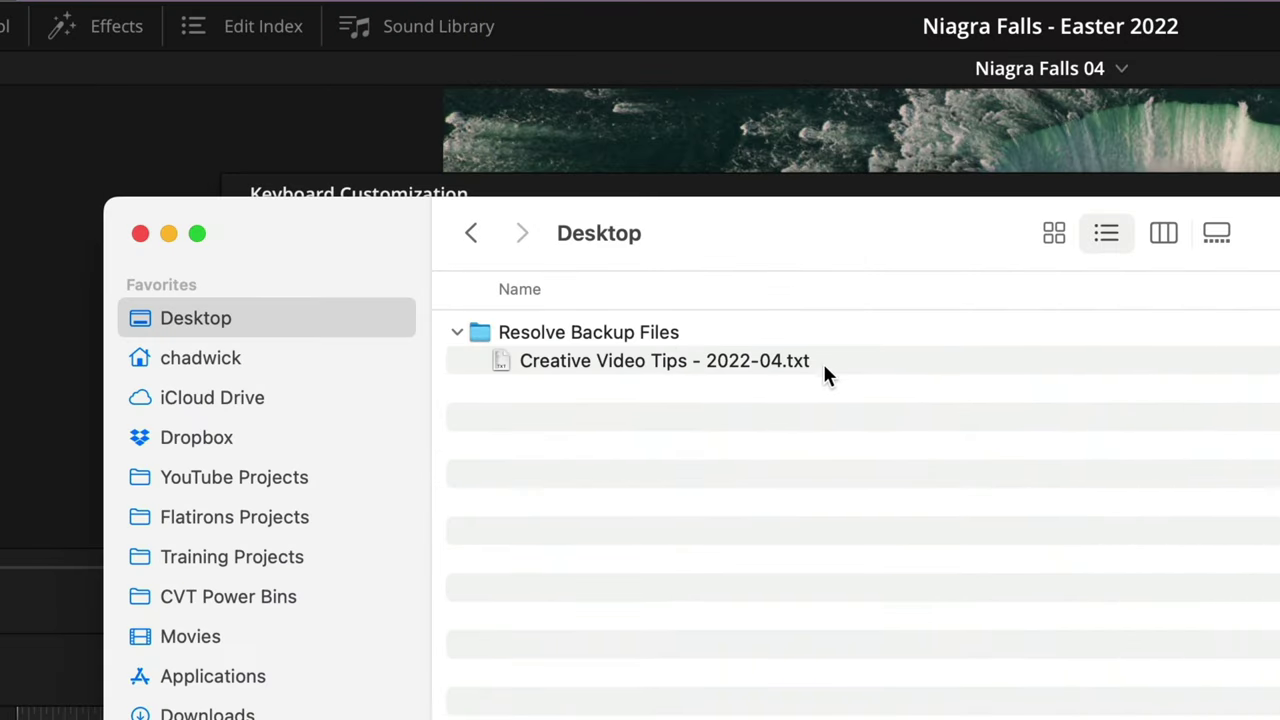
{"action": "left_click", "coordinate": [826, 365]}
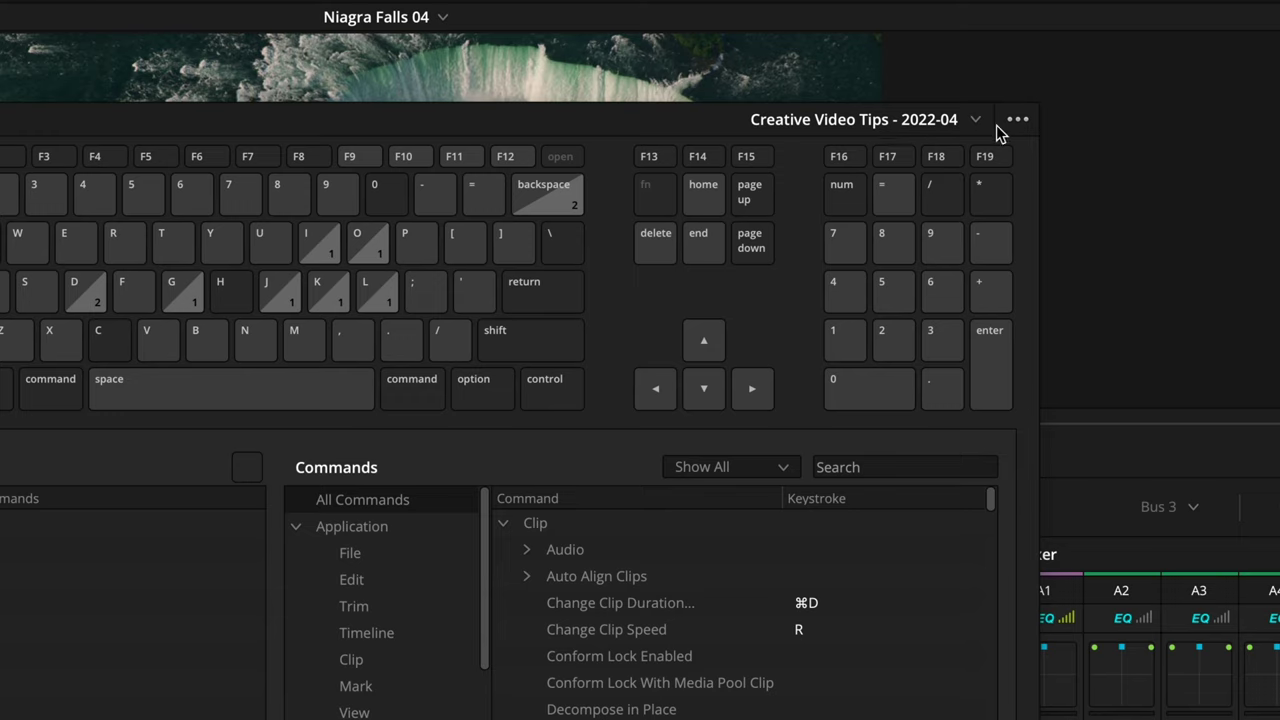
{"action": "left_click", "coordinate": [1007, 121]}
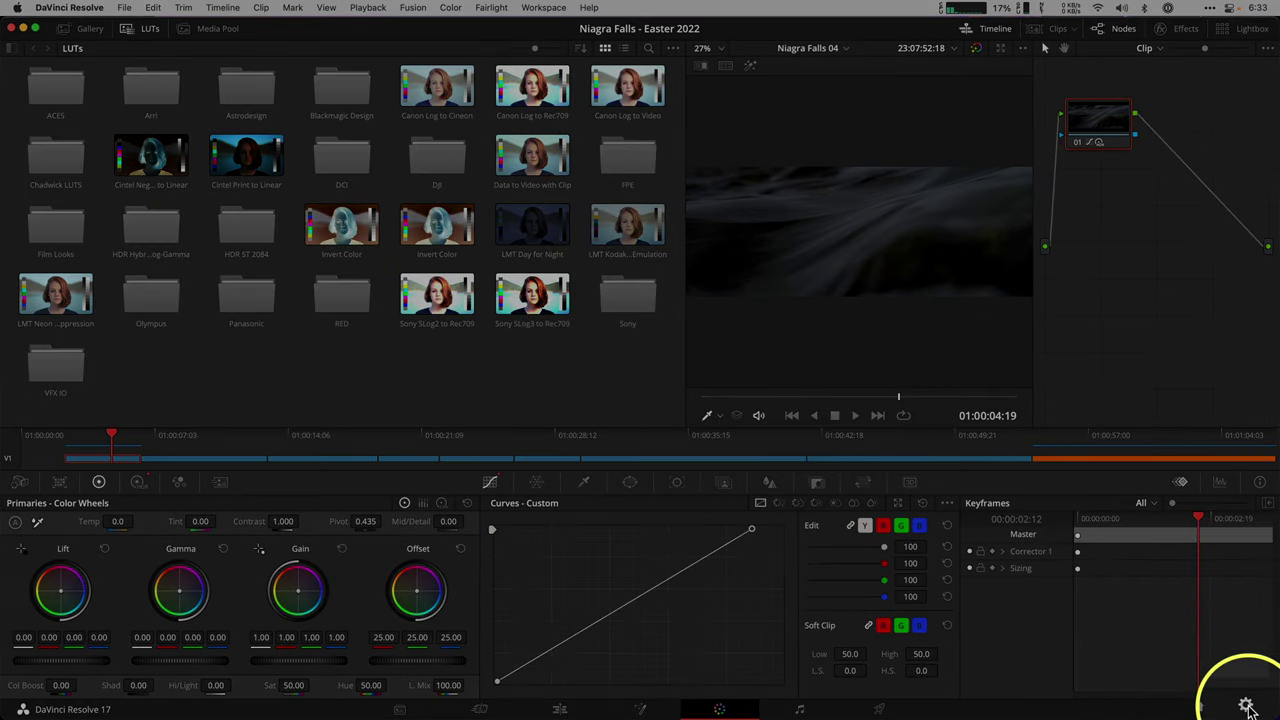
In Project Settings › Color Management, scroll to Lookup Tables and open the LUT folder
{"action": "left_click", "coordinate": [1247, 707]}
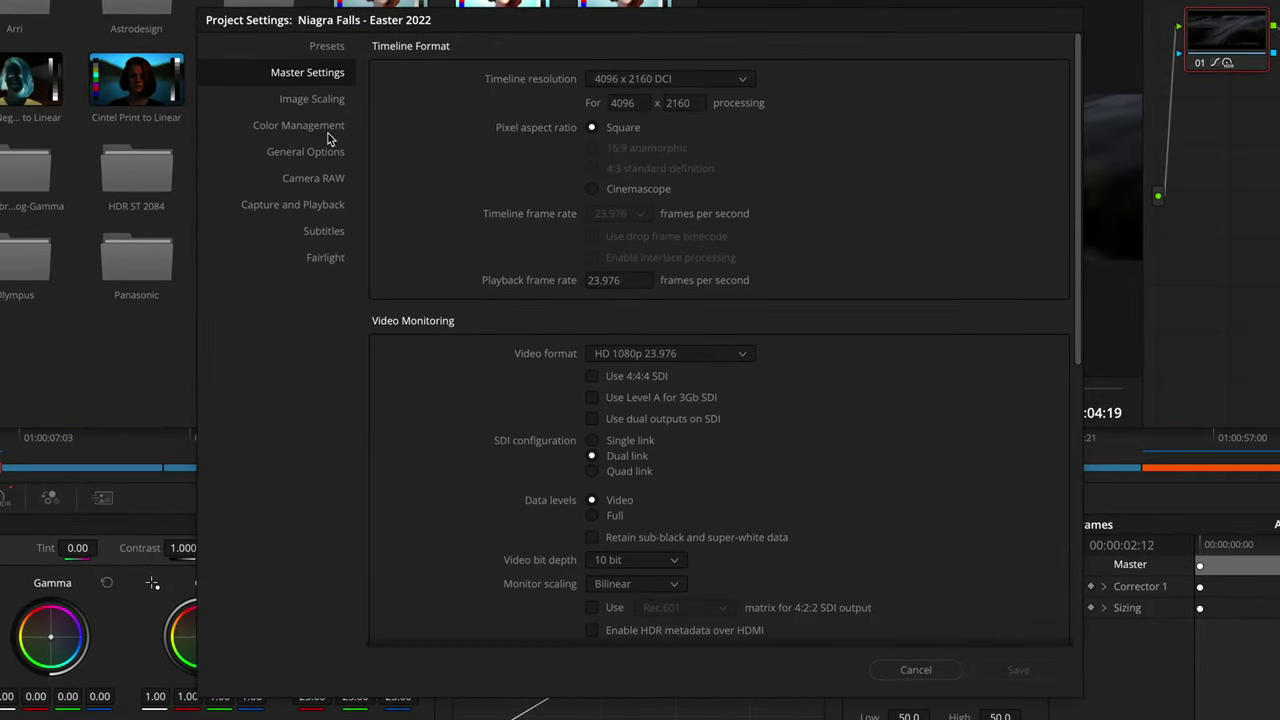
{"action": "left_click", "coordinate": [318, 127]}
{"action": "scroll", "coordinate": [978, 372], "scroll_direction": "down", "scroll_amount": 3}
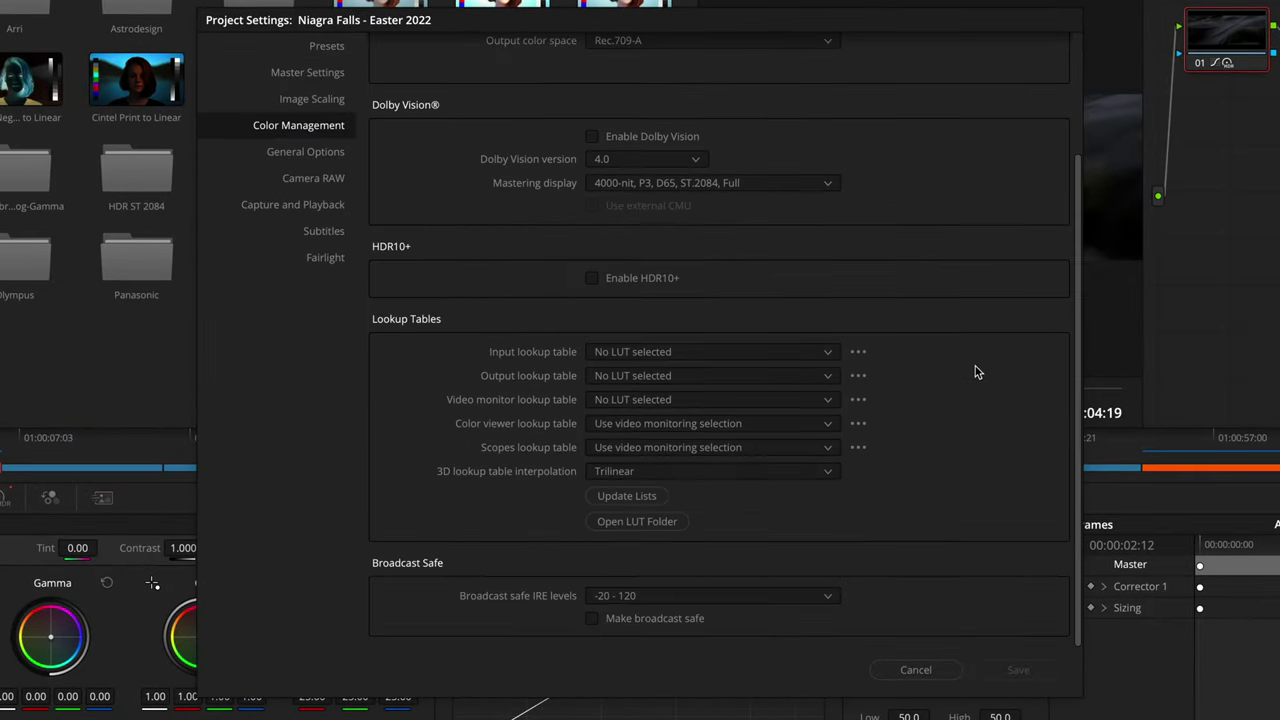
{"action": "left_click", "coordinate": [650, 521]}
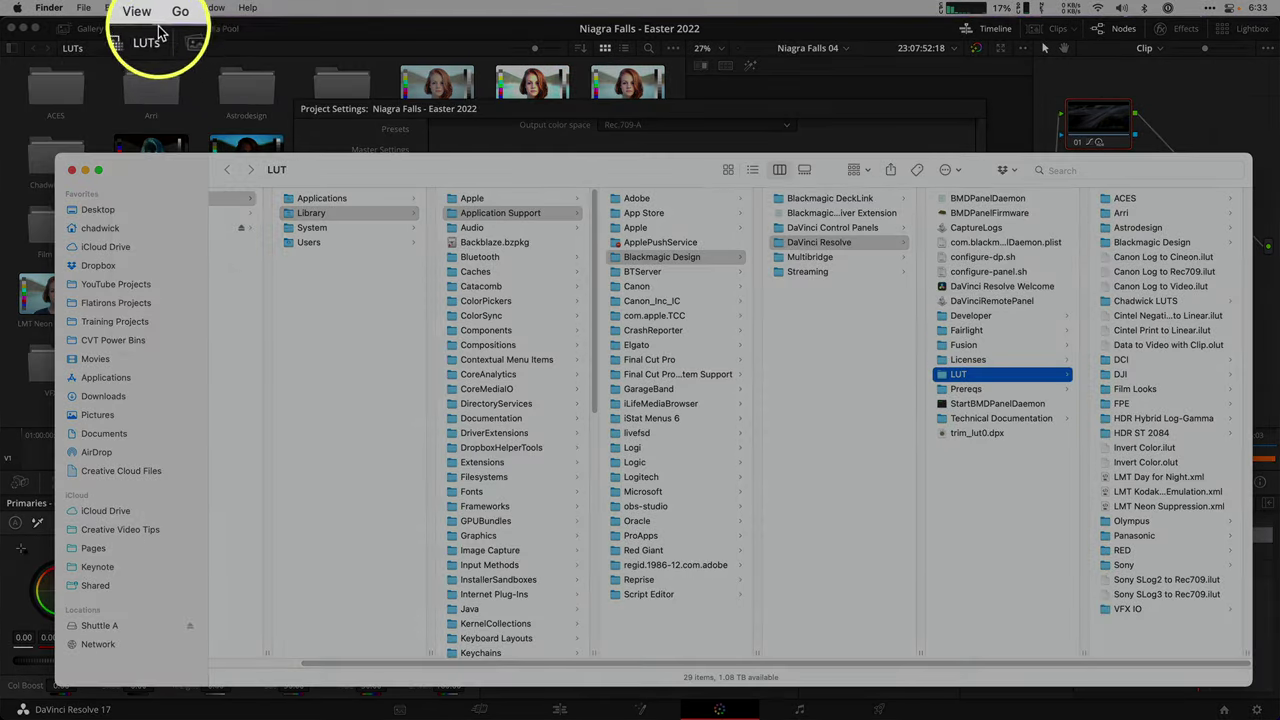
Turn on Finder's path bar and browse back to DaVinci Resolve's LUT folder
{"action": "left_click", "coordinate": [144, 8]}
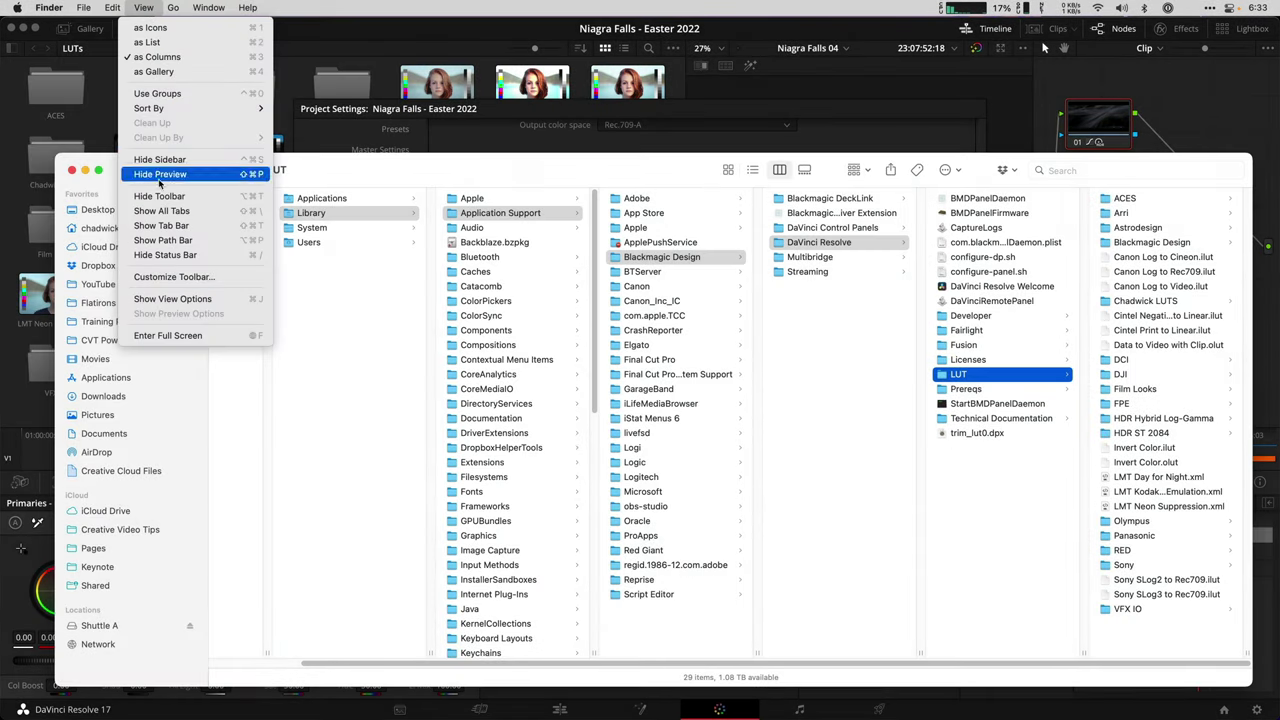
{"action": "left_click", "coordinate": [186, 240]}
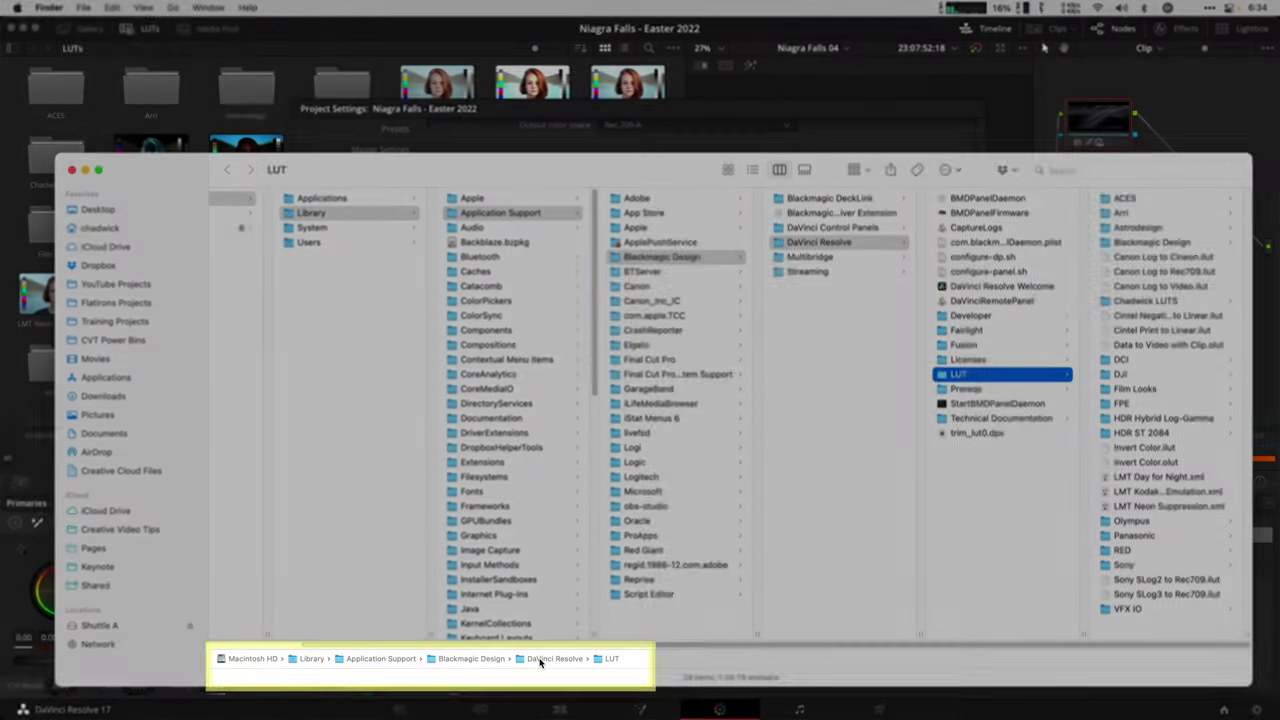
{"action": "double_click", "coordinate": [537, 660]}
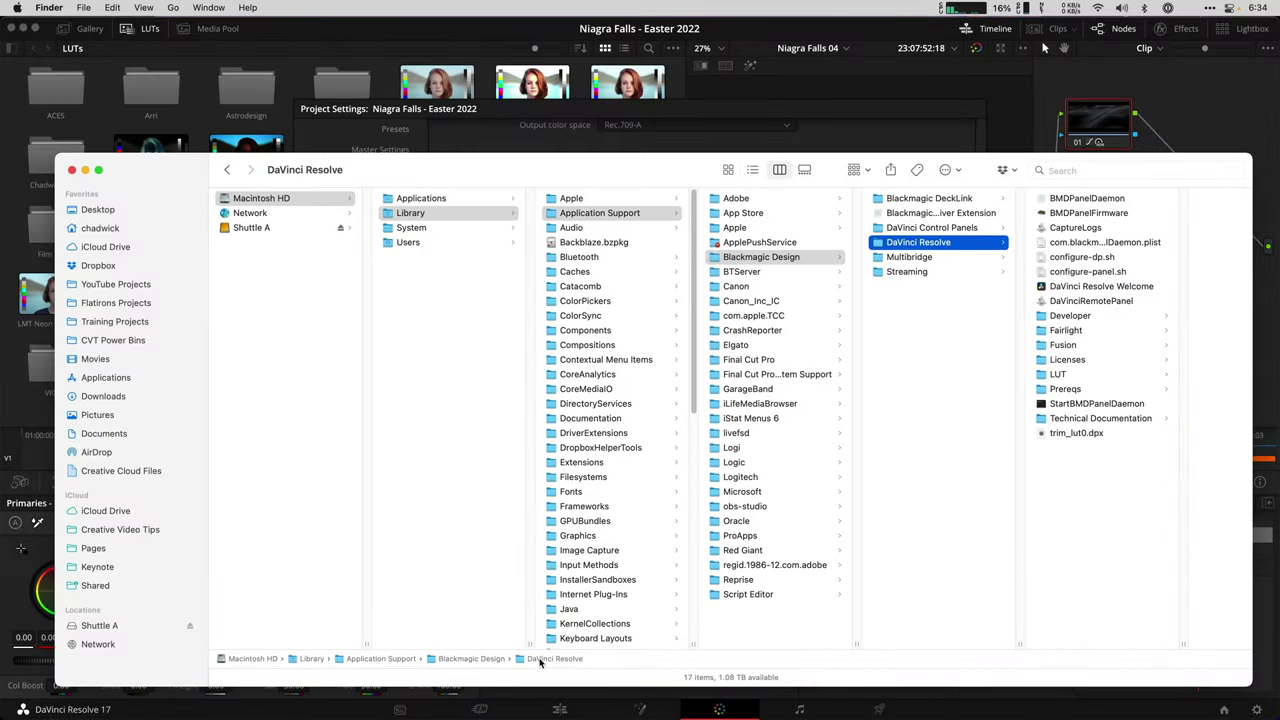
{"action": "double_click", "coordinate": [481, 657]}
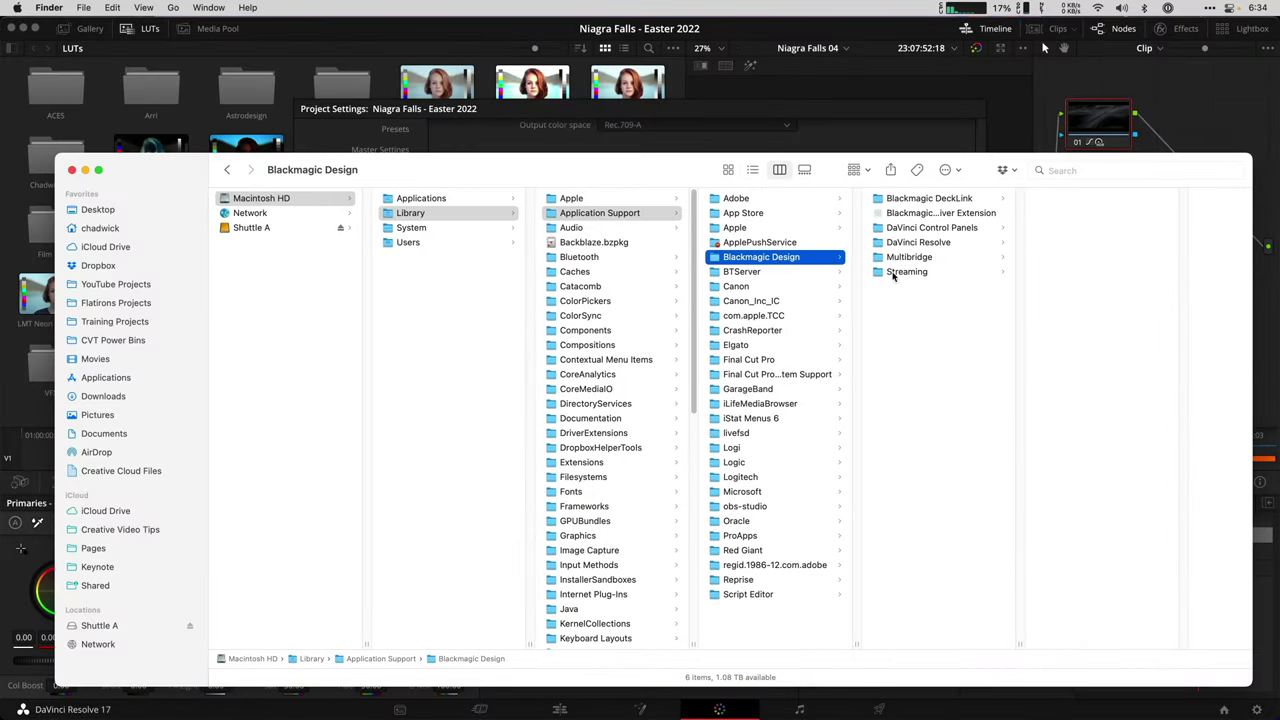
{"action": "left_click", "coordinate": [915, 243]}
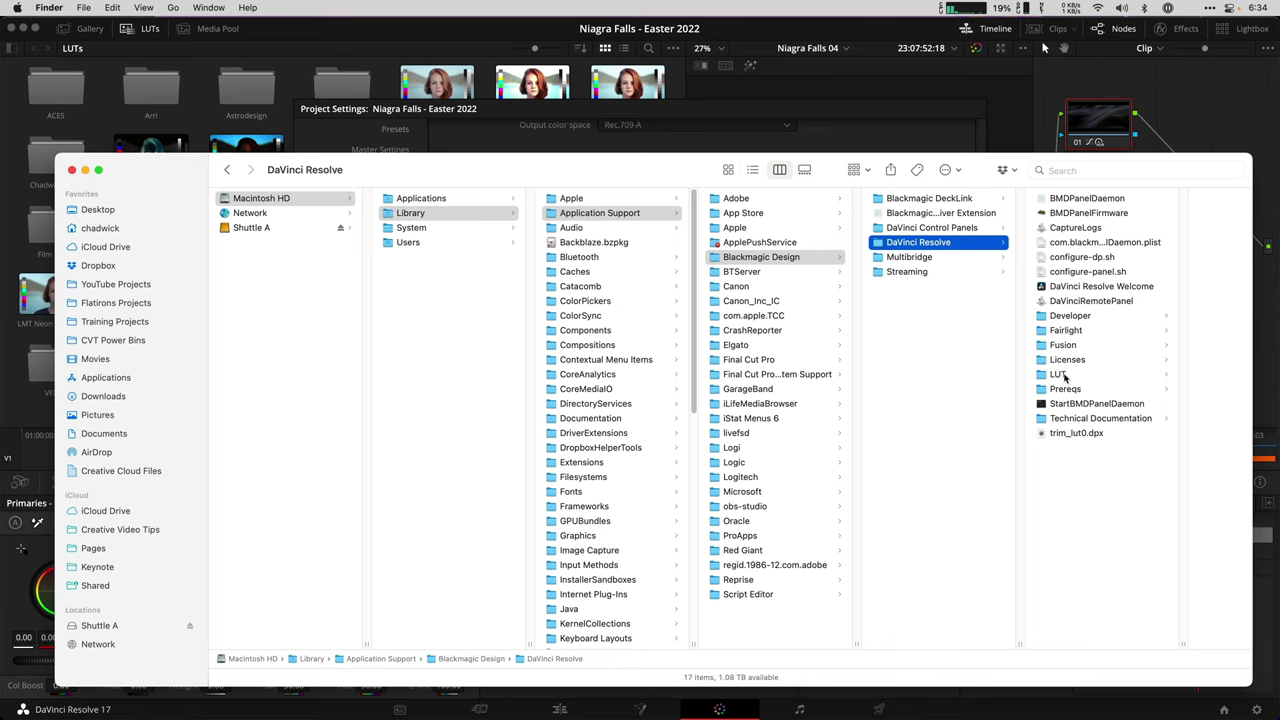
{"action": "left_click", "coordinate": [1064, 376]}
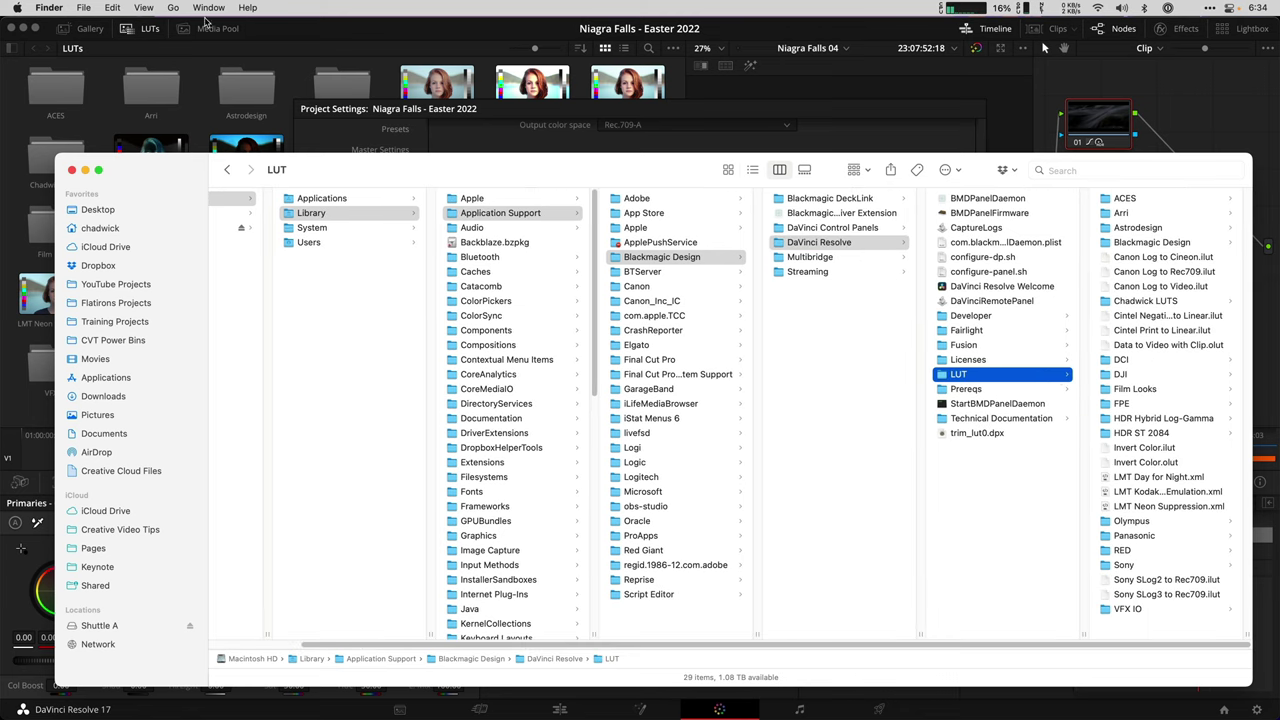
Copy the LUT folder and open Resolve Backup Files on the Desktop
{"action": "left_click", "coordinate": [110, 8]}
{"action": "left_click", "coordinate": [137, 80]}
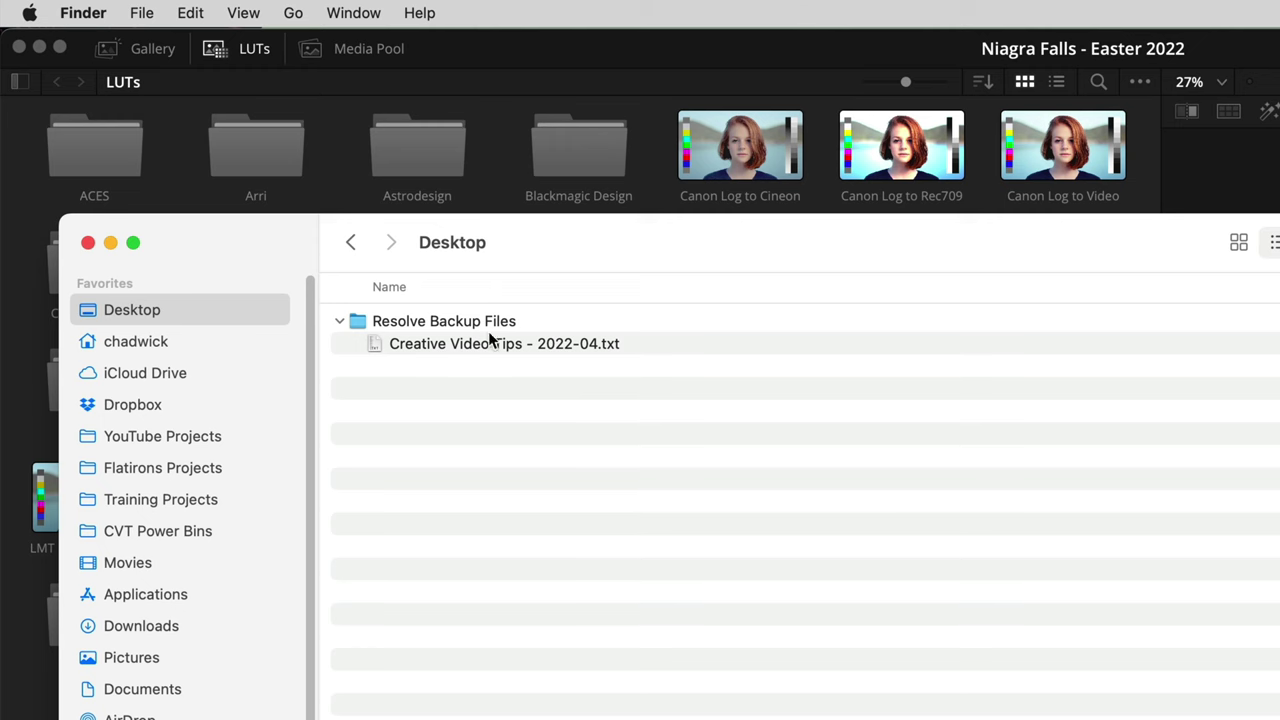
{"action": "double_click", "coordinate": [480, 321]}
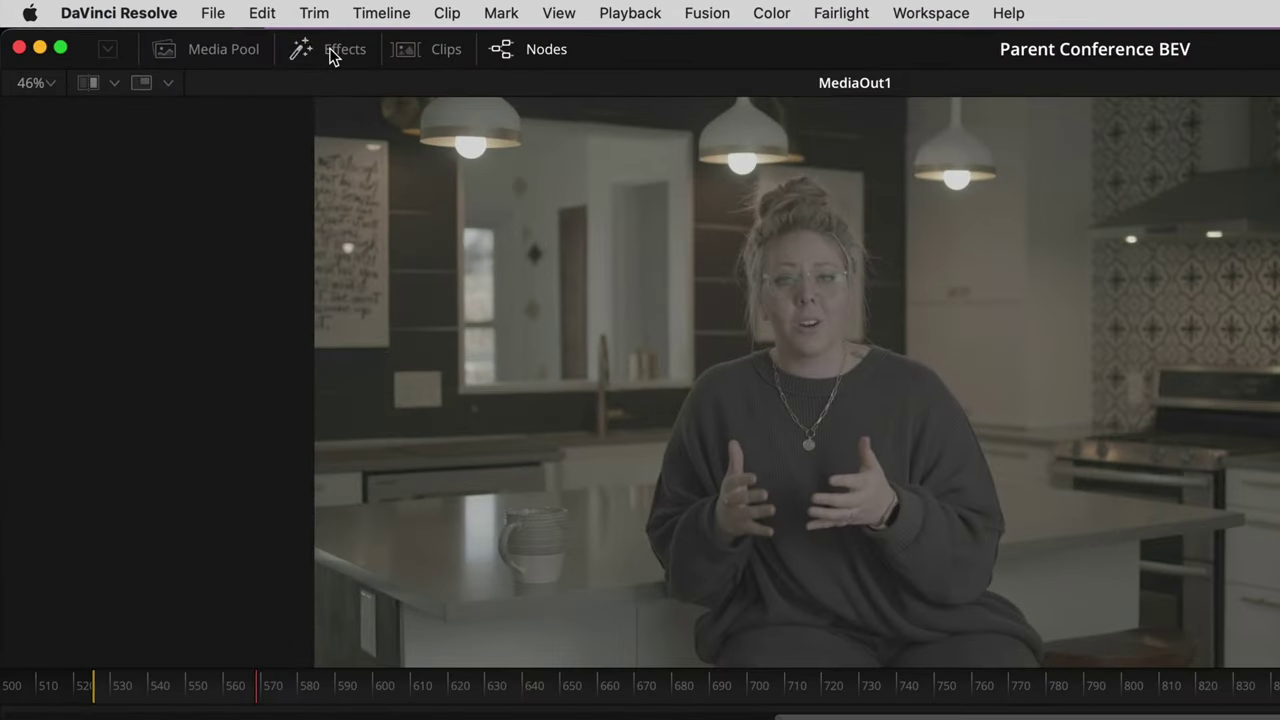
Reveal the Fusion Templates folder in Finder via Effects › Templates › Show Folder
{"action": "left_click", "coordinate": [333, 57]}
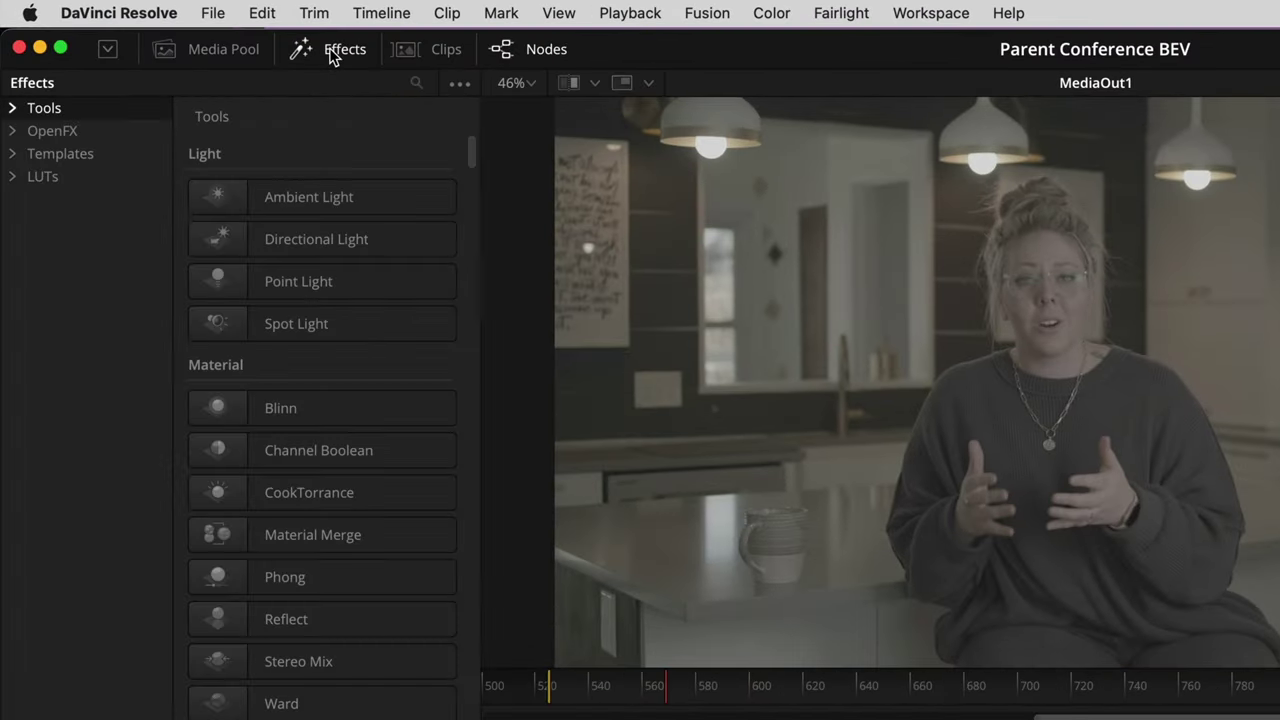
{"action": "left_click", "coordinate": [84, 157]}
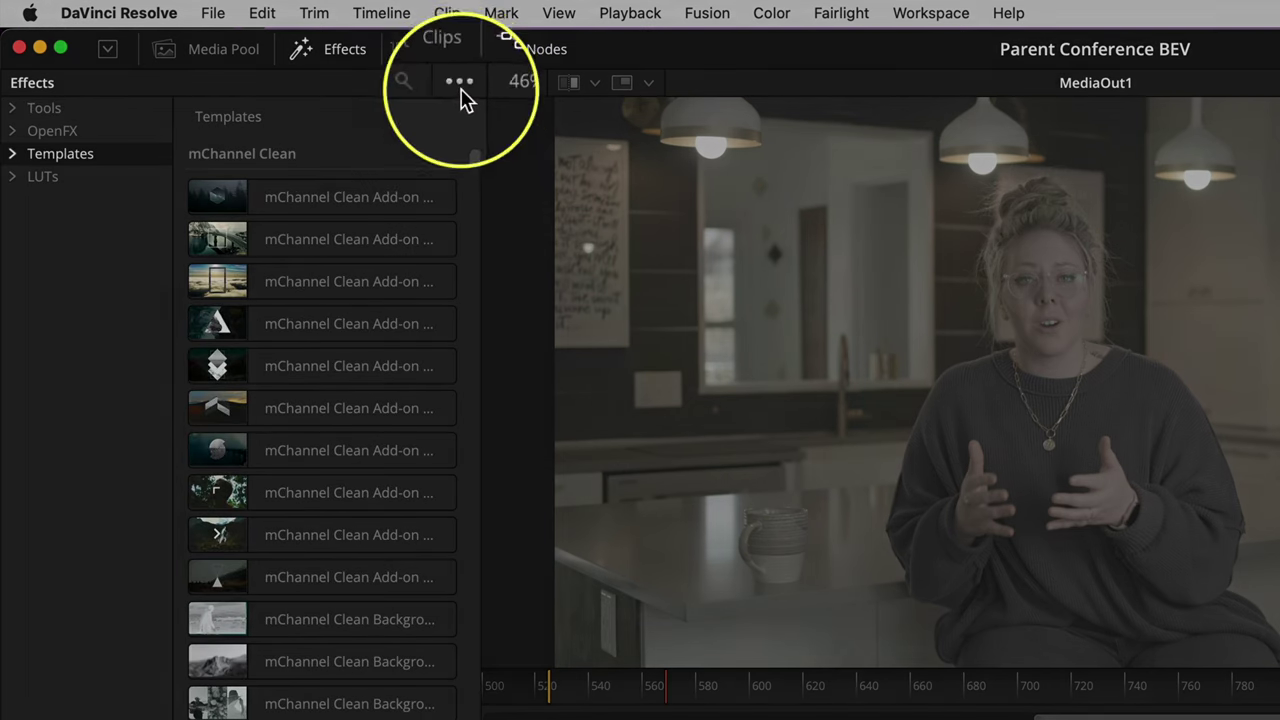
{"action": "left_click", "coordinate": [460, 86]}
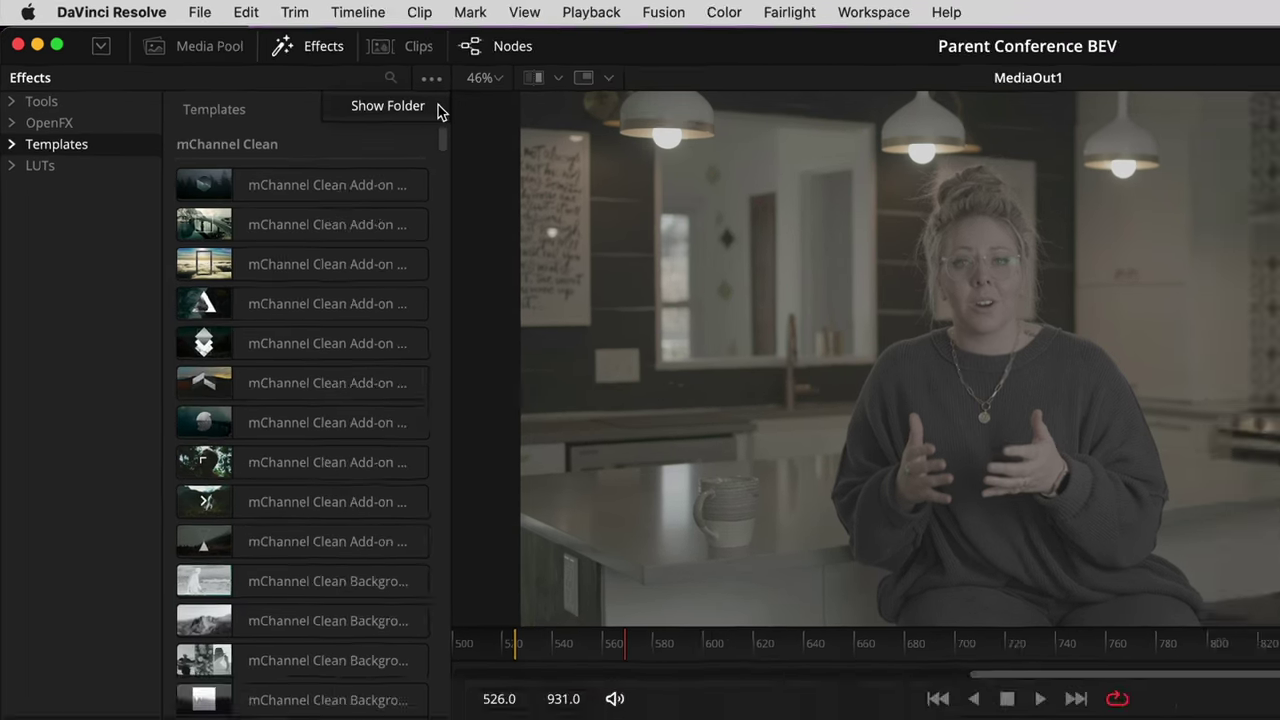
{"action": "left_click", "coordinate": [440, 112]}
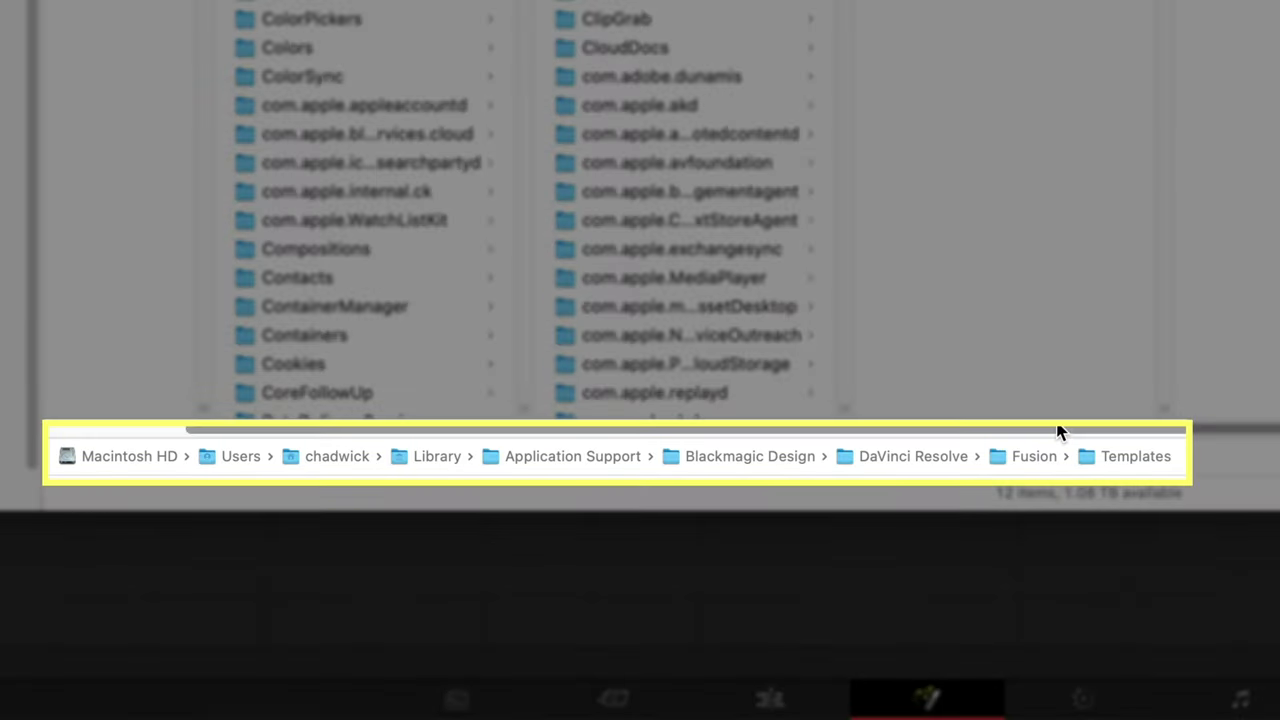
Go up to the Fusion folder and copy its Templates folder
{"action": "left_click_drag", "start_coordinate": [1060, 431], "coordinate": [918, 432]}
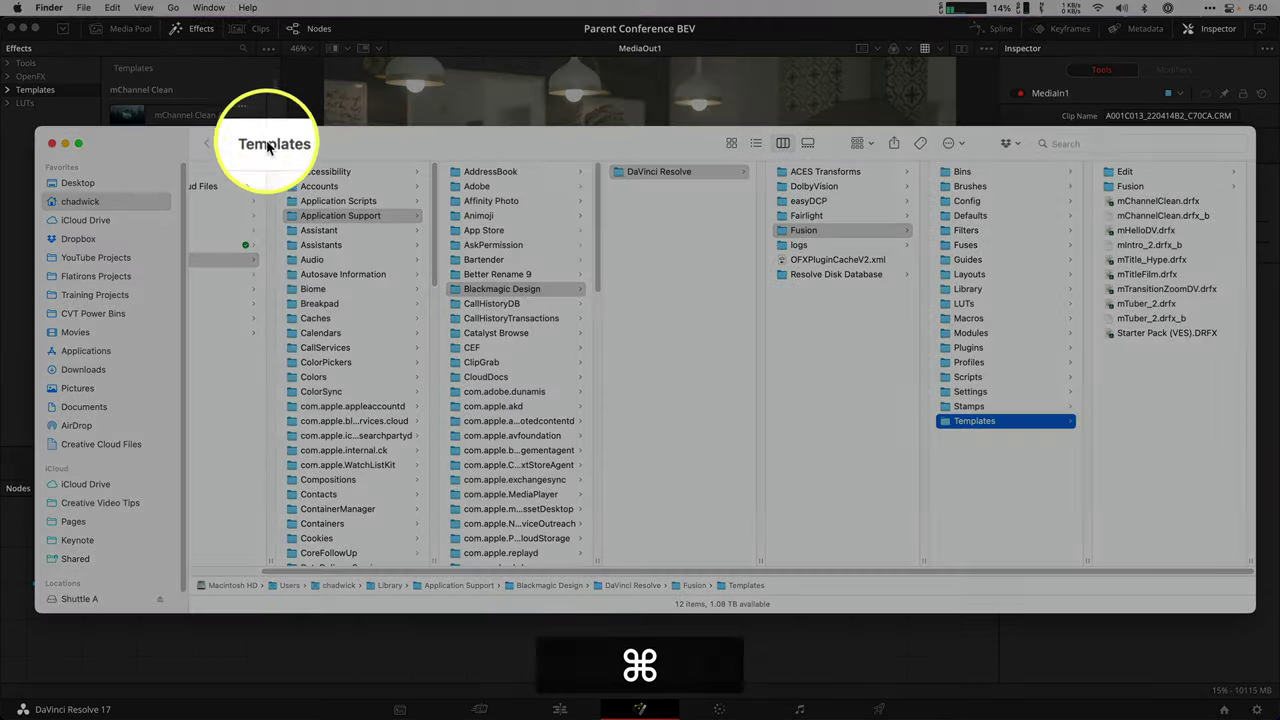
{"action": "left_click", "coordinate": [270, 143], "text": "super"}
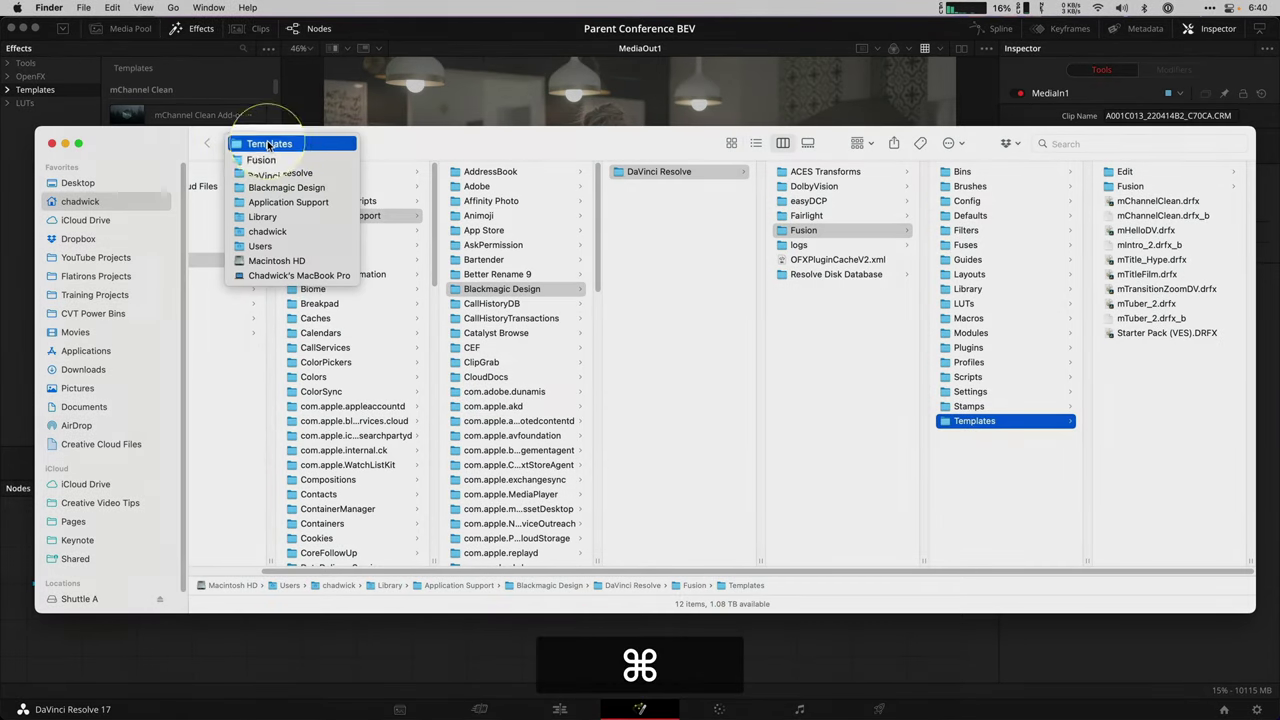
{"action": "left_click", "coordinate": [269, 159]}
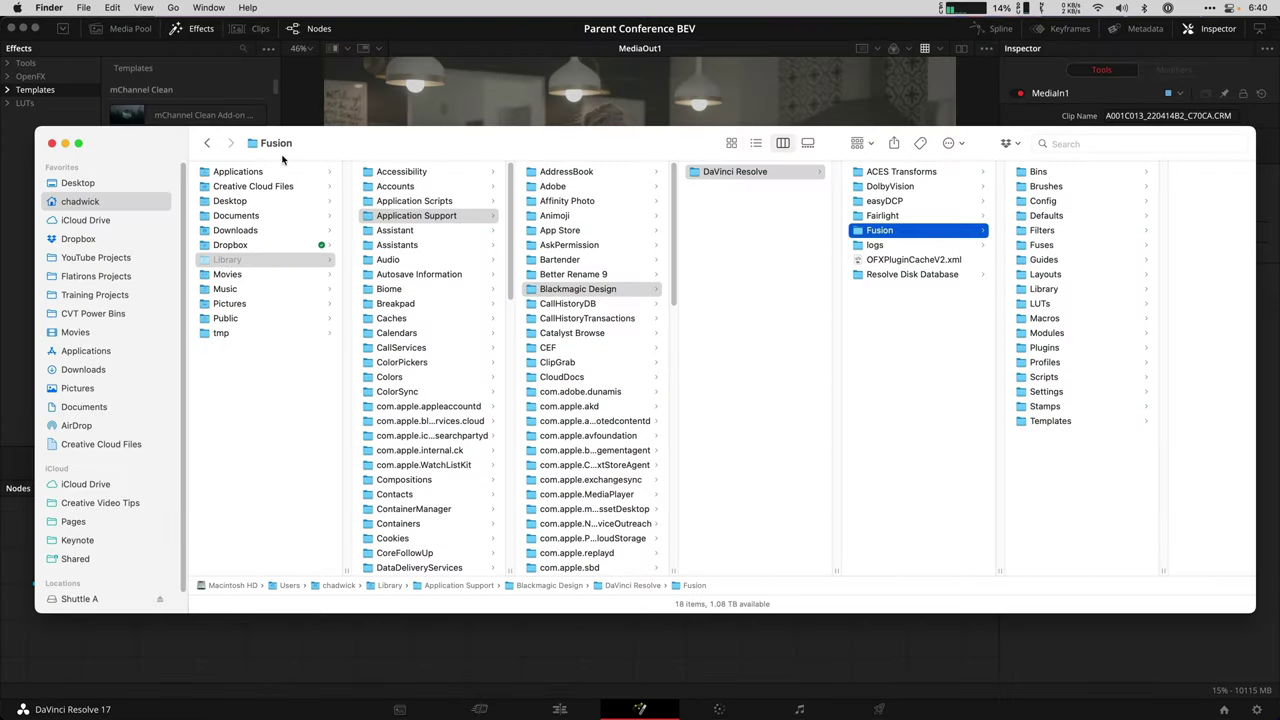
{"action": "left_click", "coordinate": [1050, 421]}
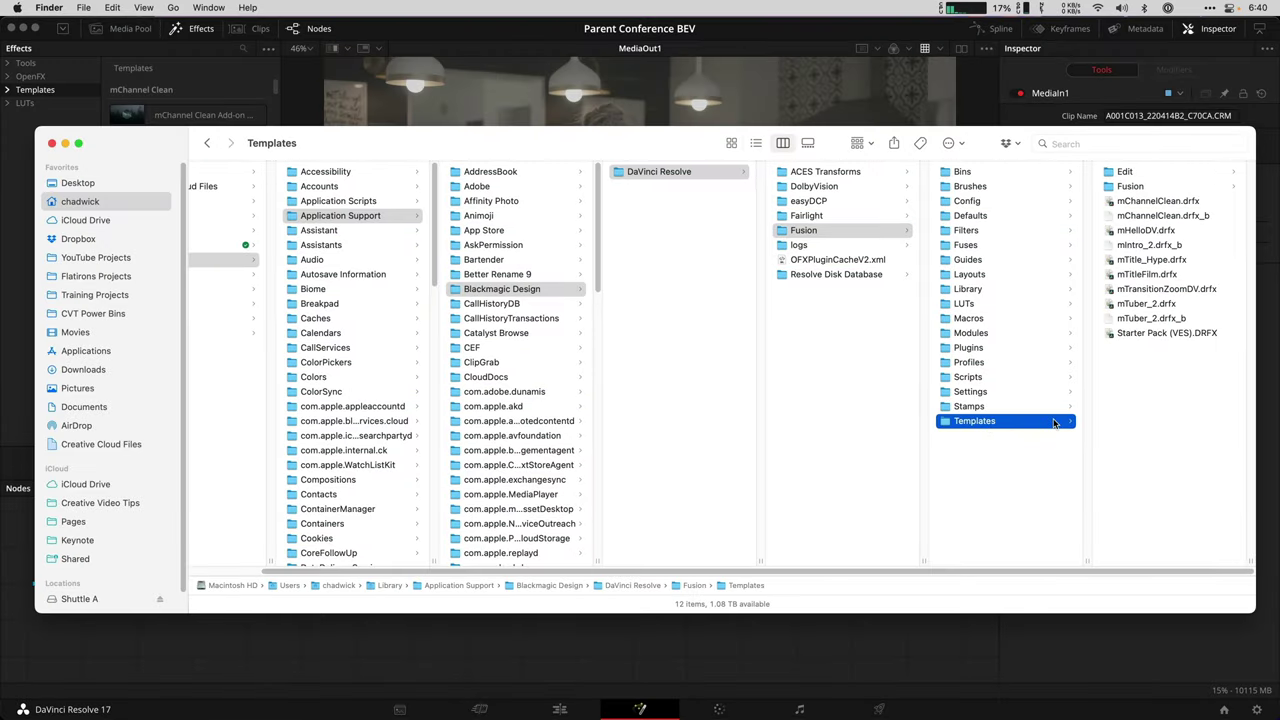
{"action": "right_click", "coordinate": [1054, 423]}
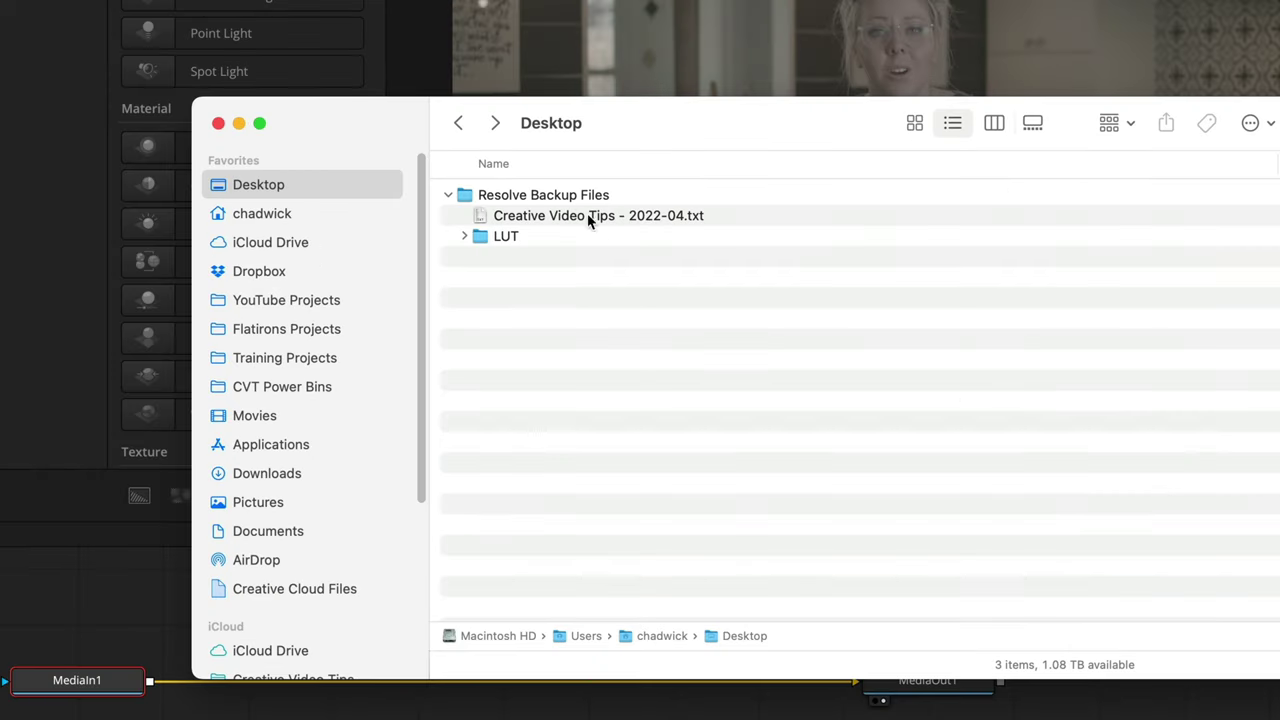
Paste the Templates folder into Resolve Backup Files
{"action": "double_click", "coordinate": [579, 199]}
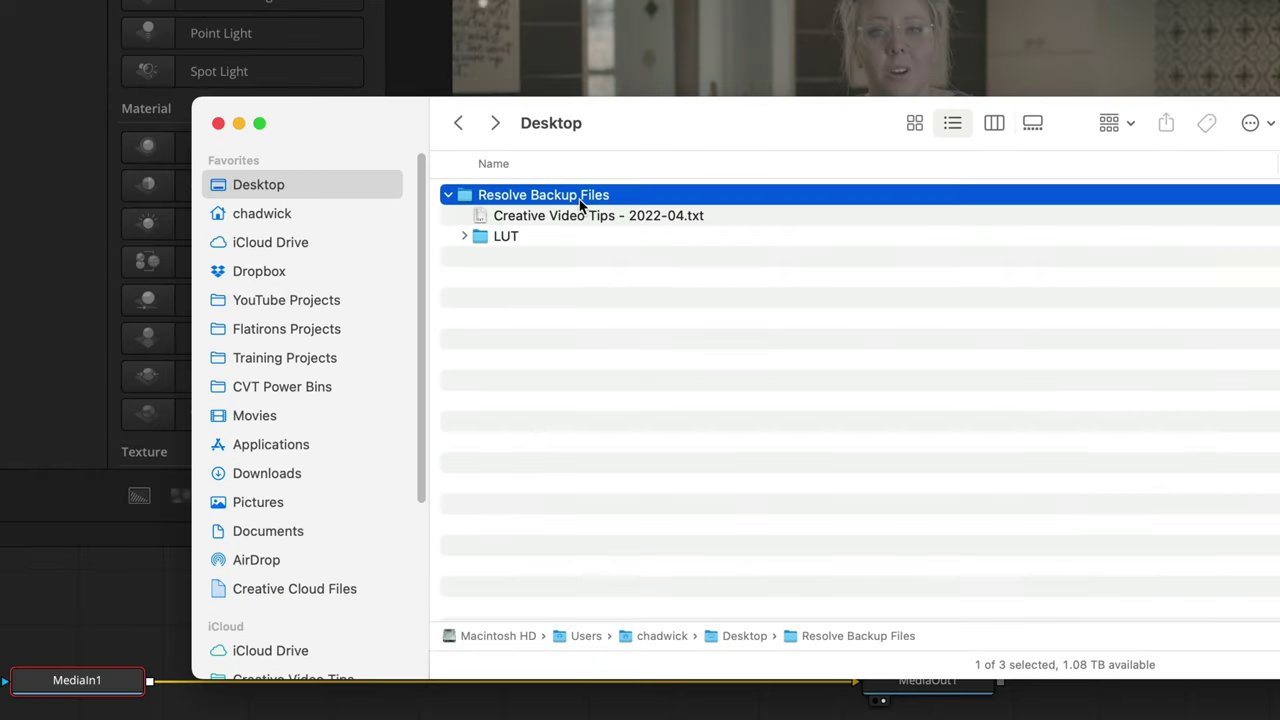
{"action": "right_click", "coordinate": [626, 291]}
{"action": "left_click", "coordinate": [716, 338]}
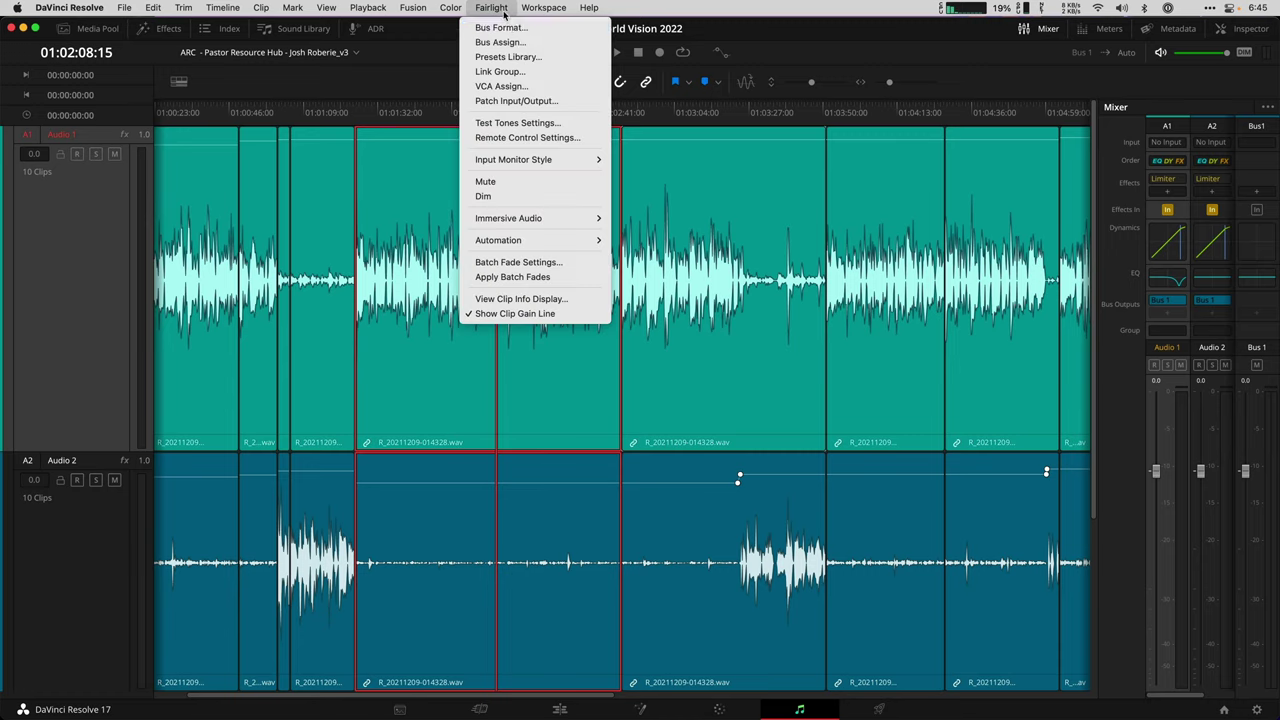
Filter the Fairlight Presets Library to Global Track Presets to show World Vision Podcast
{"action": "left_click", "coordinate": [545, 57]}
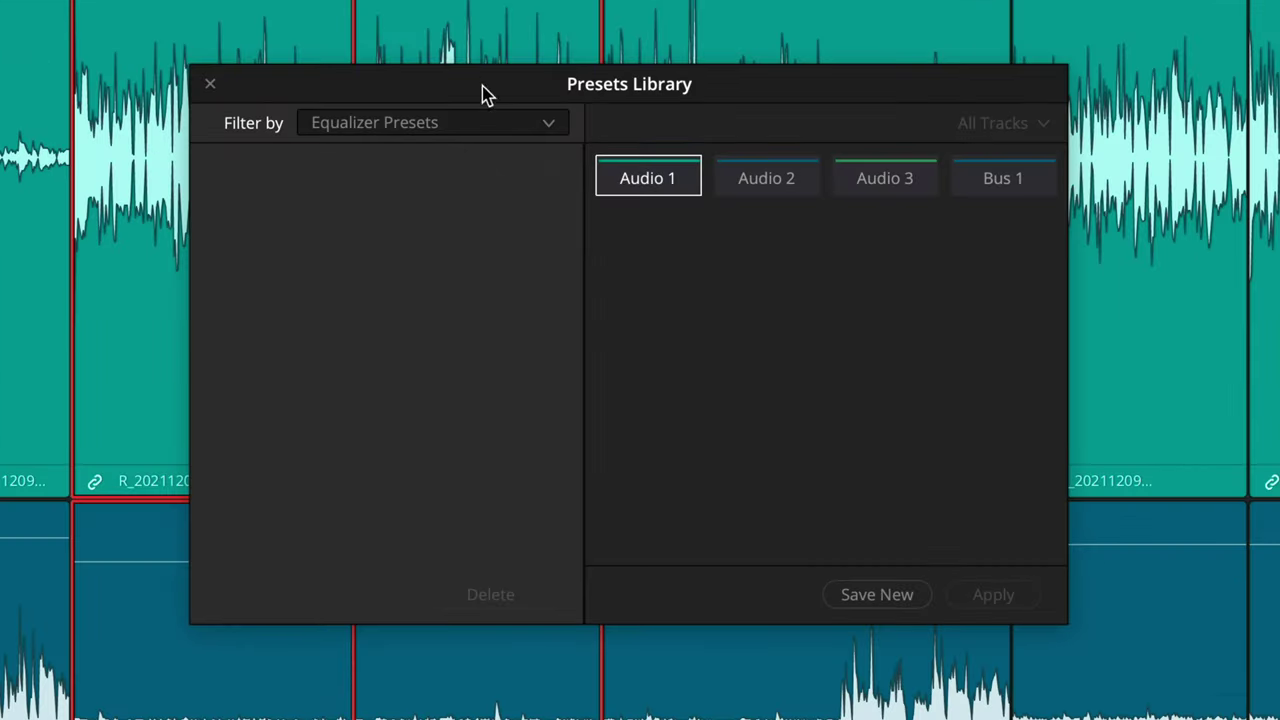
{"action": "left_click", "coordinate": [543, 130]}
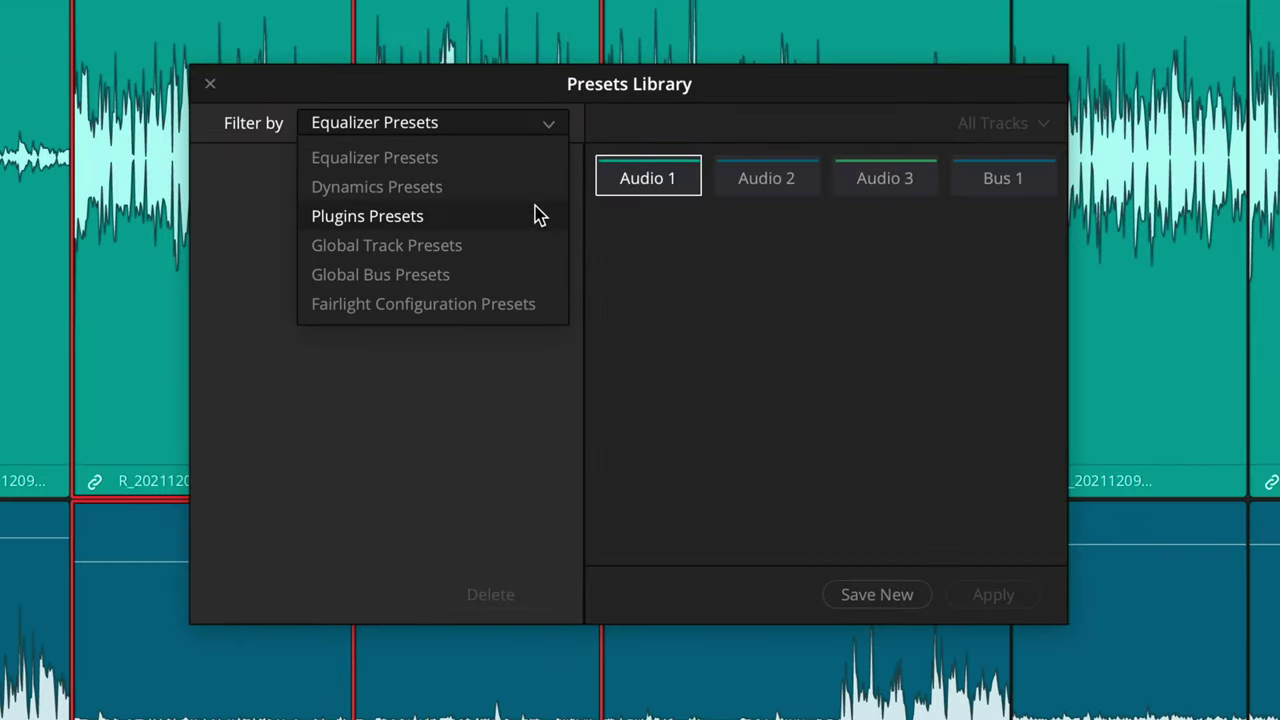
{"action": "left_click", "coordinate": [533, 243]}
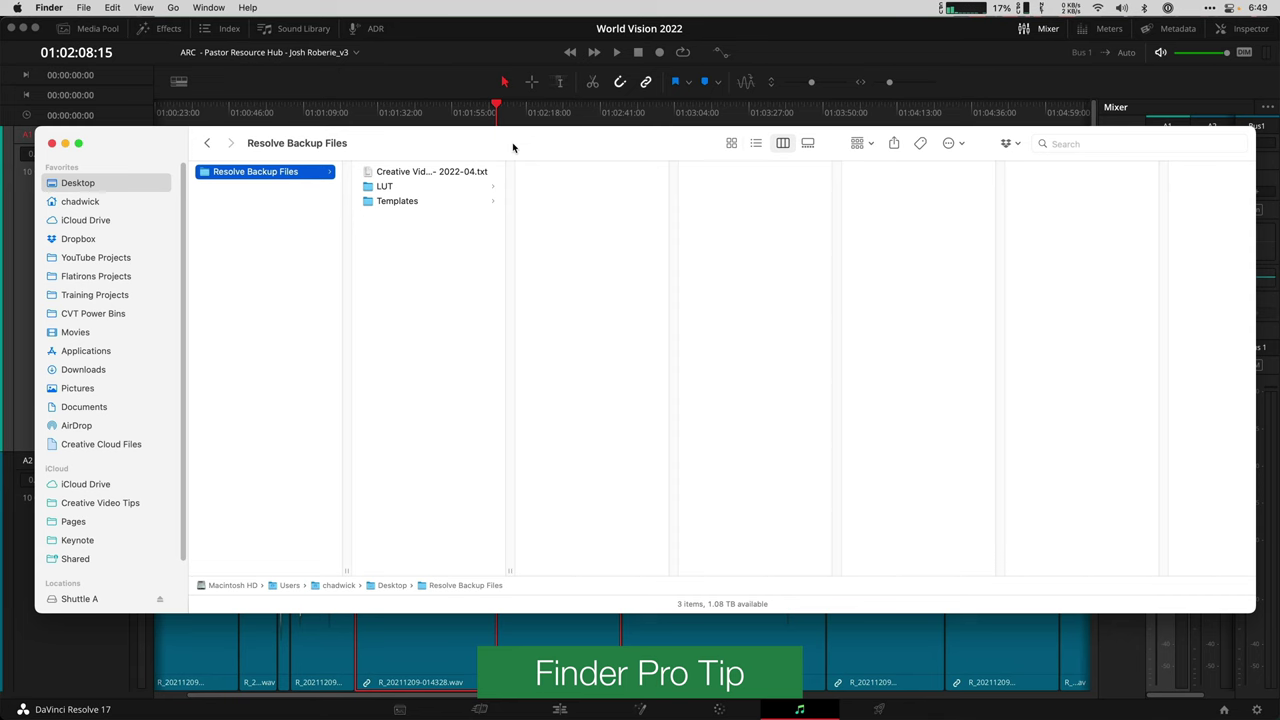
Go to the home folder, briefly open Library via Option in the Go menu, then return
{"action": "left_click", "coordinate": [176, 8]}
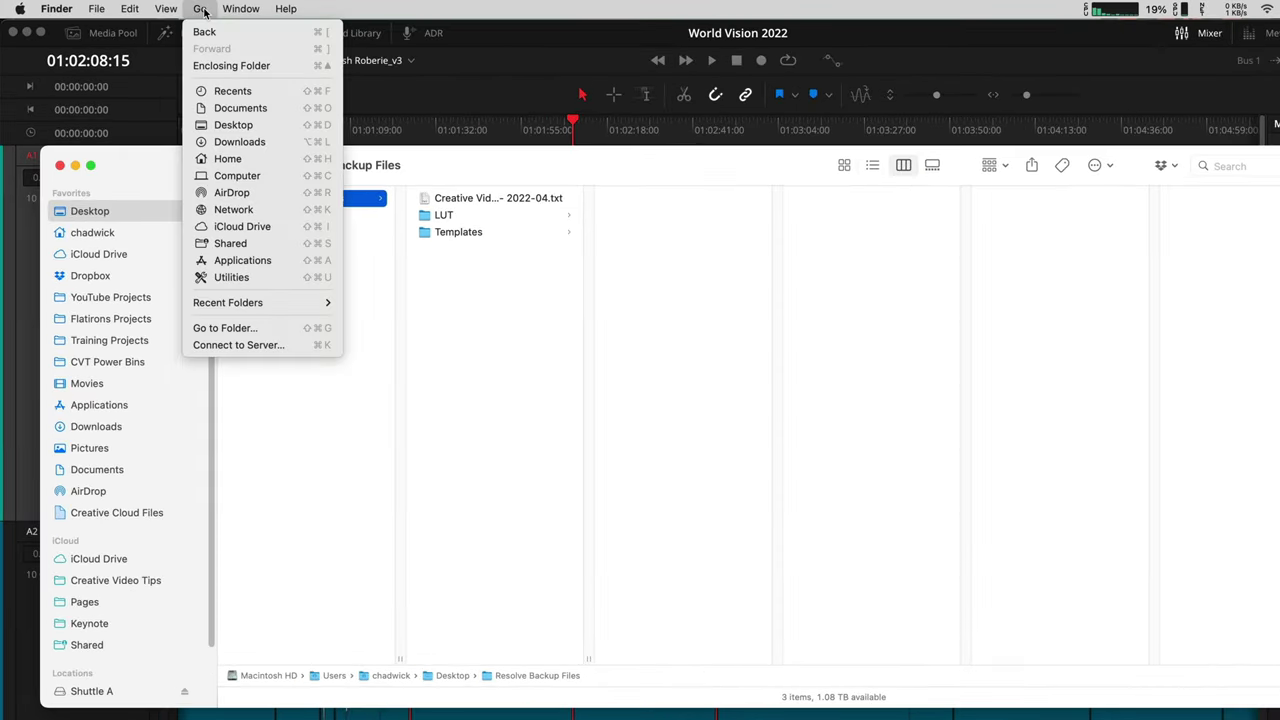
{"action": "left_click", "coordinate": [271, 160]}
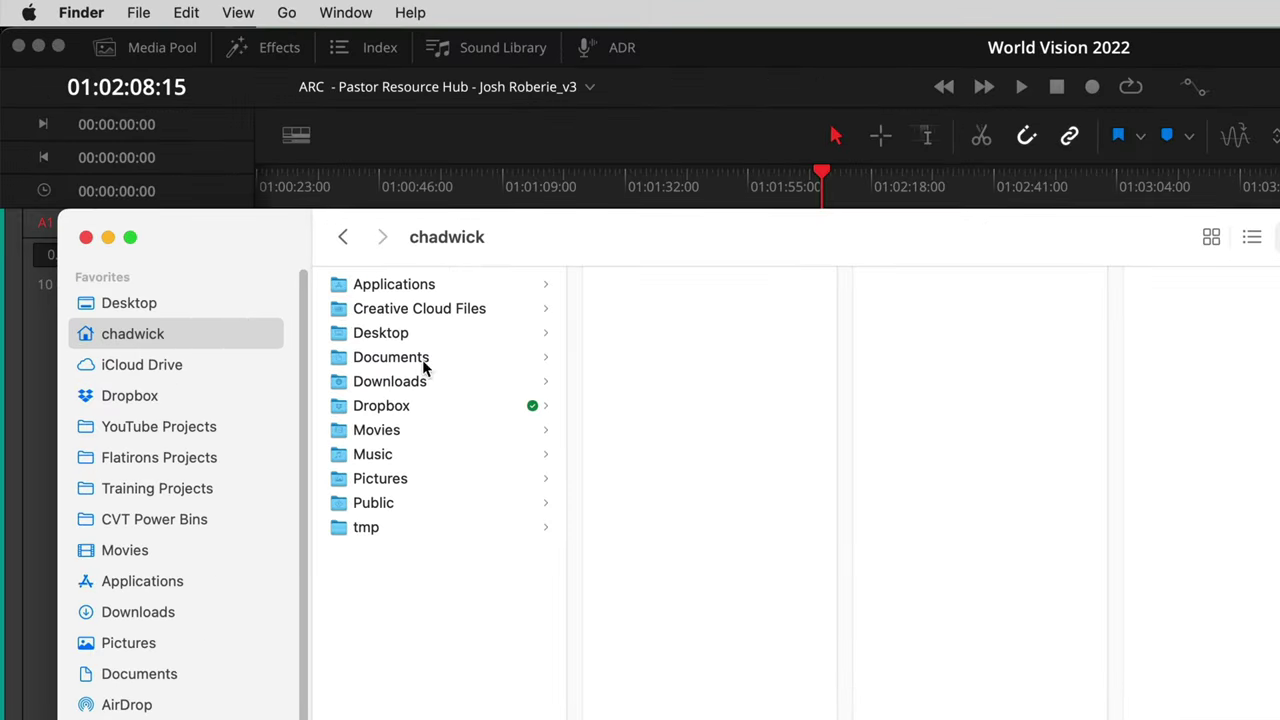
{"action": "left_click", "coordinate": [298, 18]}
{"action": "key", "text": "alt"}
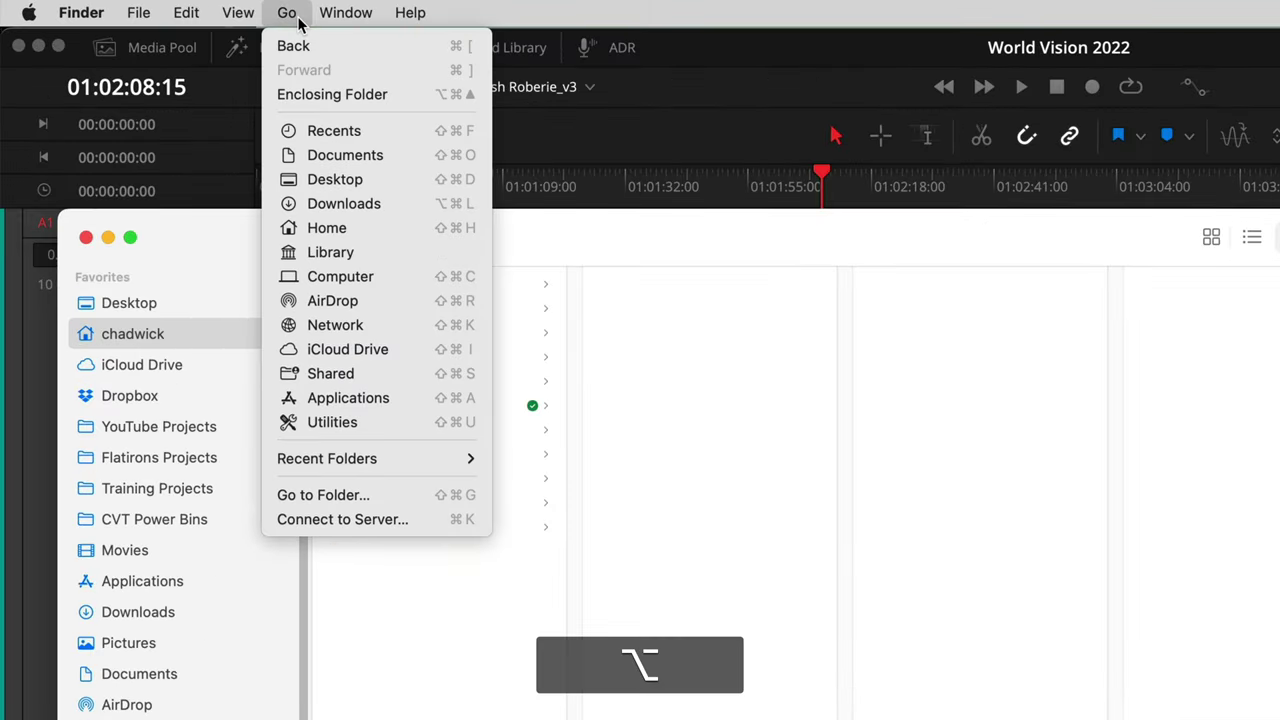
{"action": "left_click", "coordinate": [369, 249]}
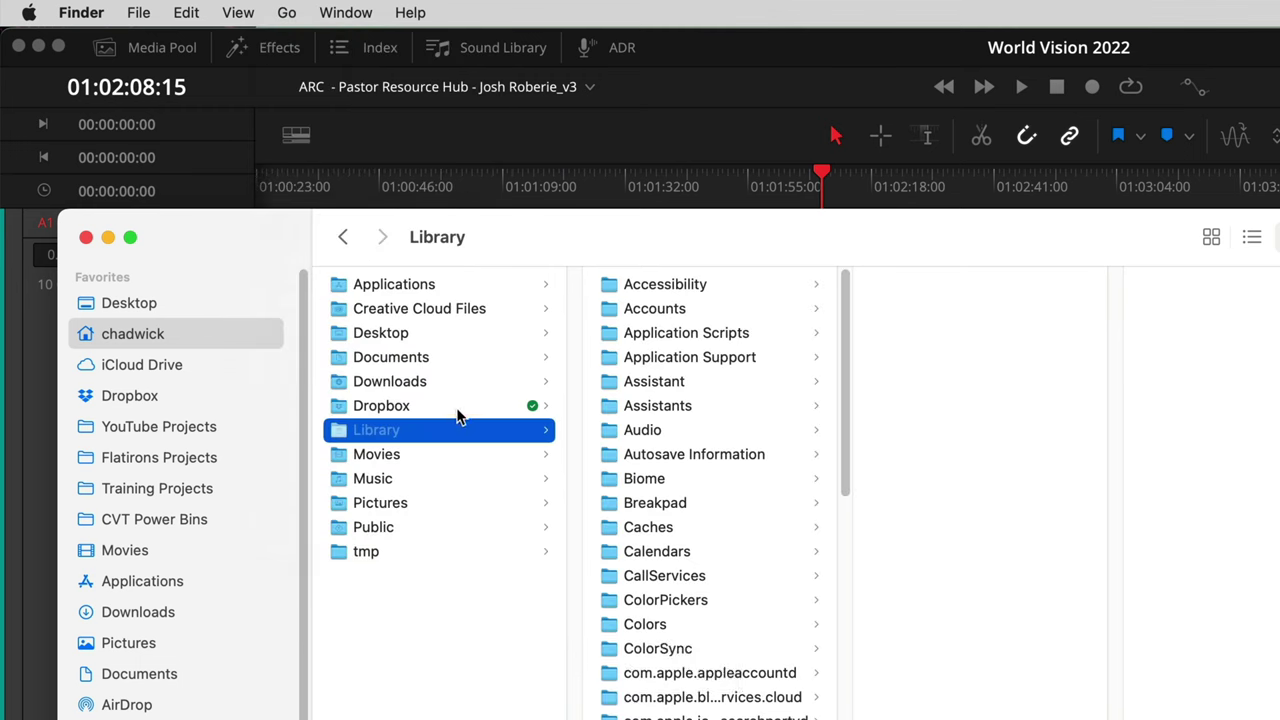
{"action": "left_click", "coordinate": [248, 335]}
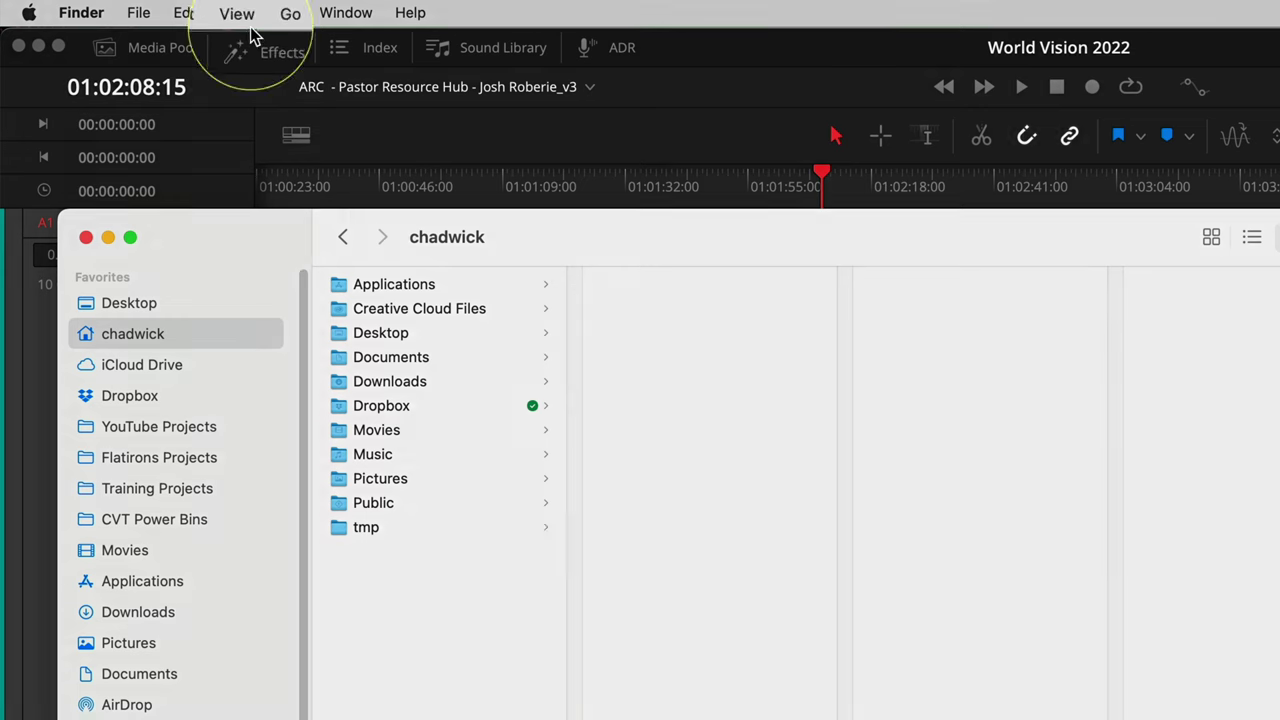
Enable Show Library Folder in the home folder's view options and open Library
{"action": "left_click", "coordinate": [246, 14]}
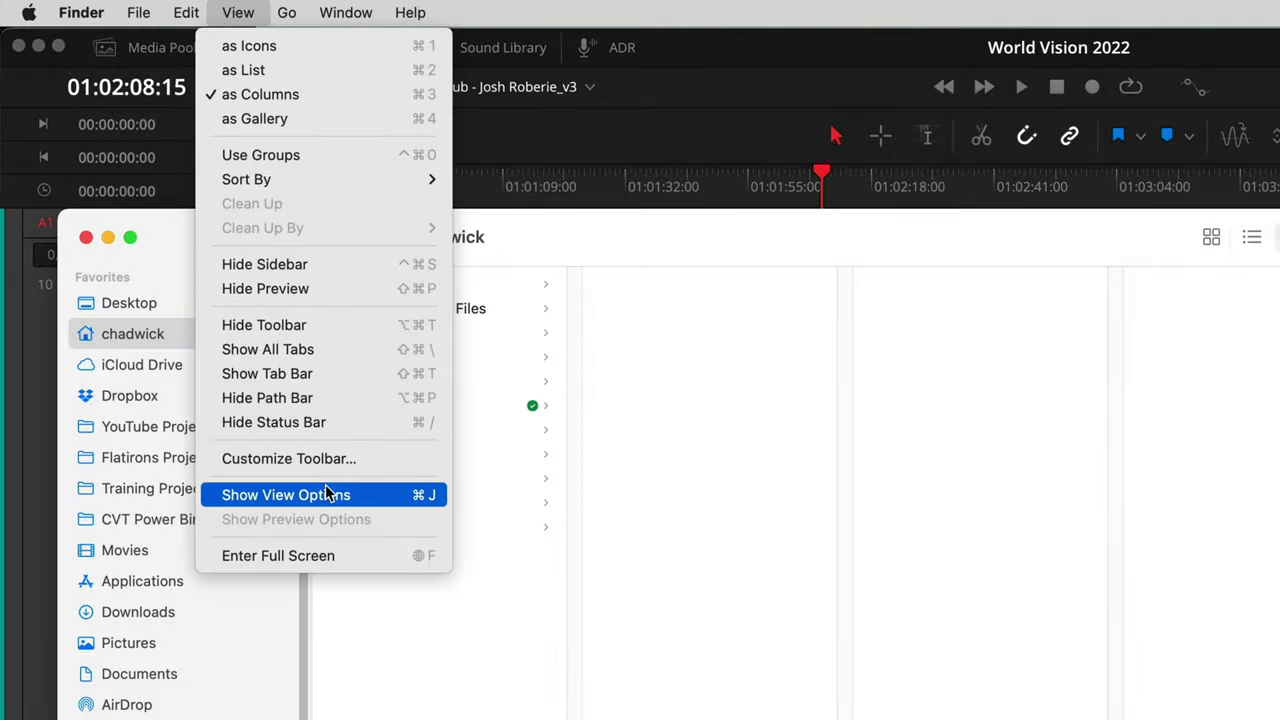
{"action": "left_click", "coordinate": [327, 492]}
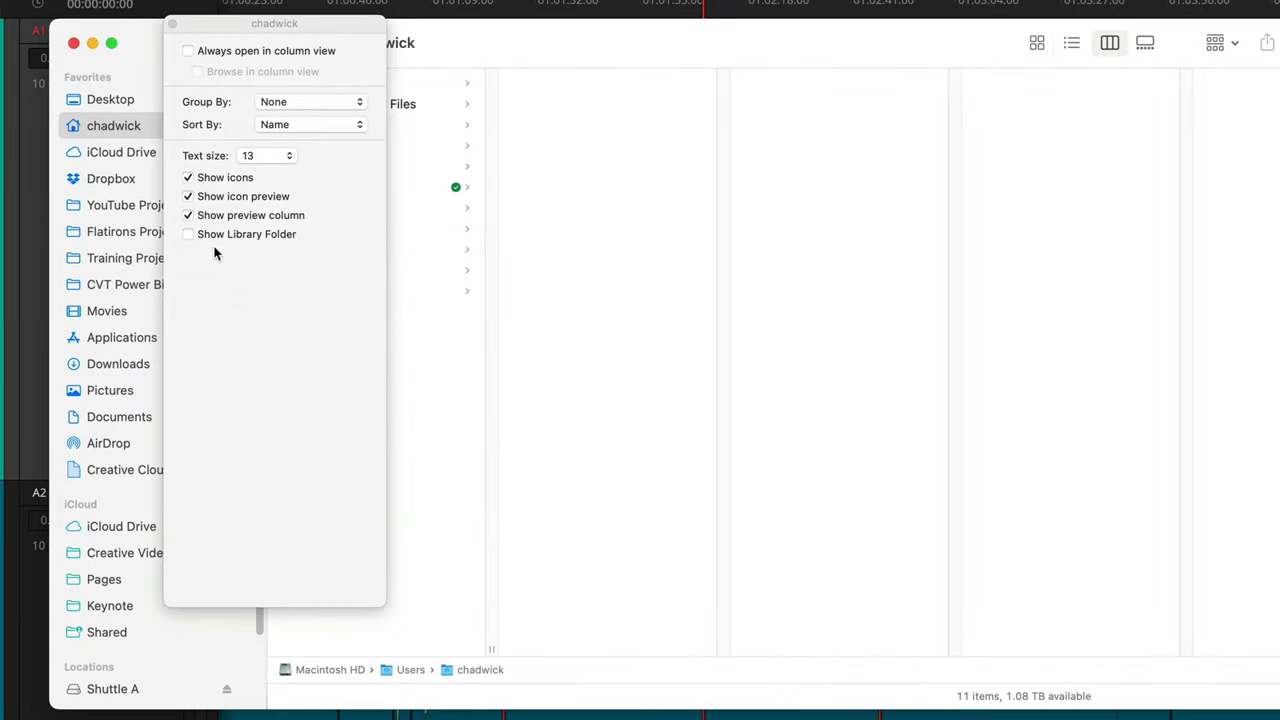
{"action": "left_click", "coordinate": [187, 234]}
{"action": "left_click", "coordinate": [171, 24]}
{"action": "left_click", "coordinate": [348, 212]}
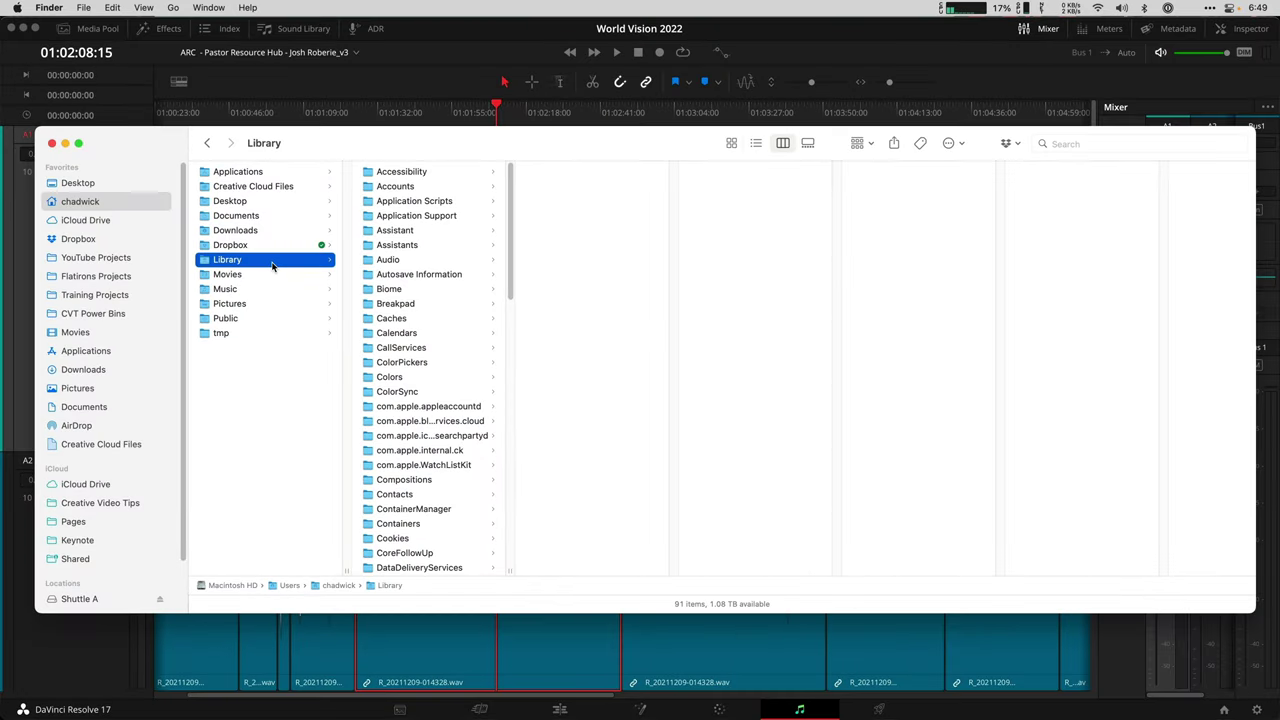
Copy the Fairlight Presets folder from Library › Preferences › Blackmagic Design › DaVinci Resolve
{"action": "scroll", "coordinate": [417, 330], "scroll_direction": "down", "scroll_amount": 10}
{"action": "left_click", "coordinate": [417, 330]}
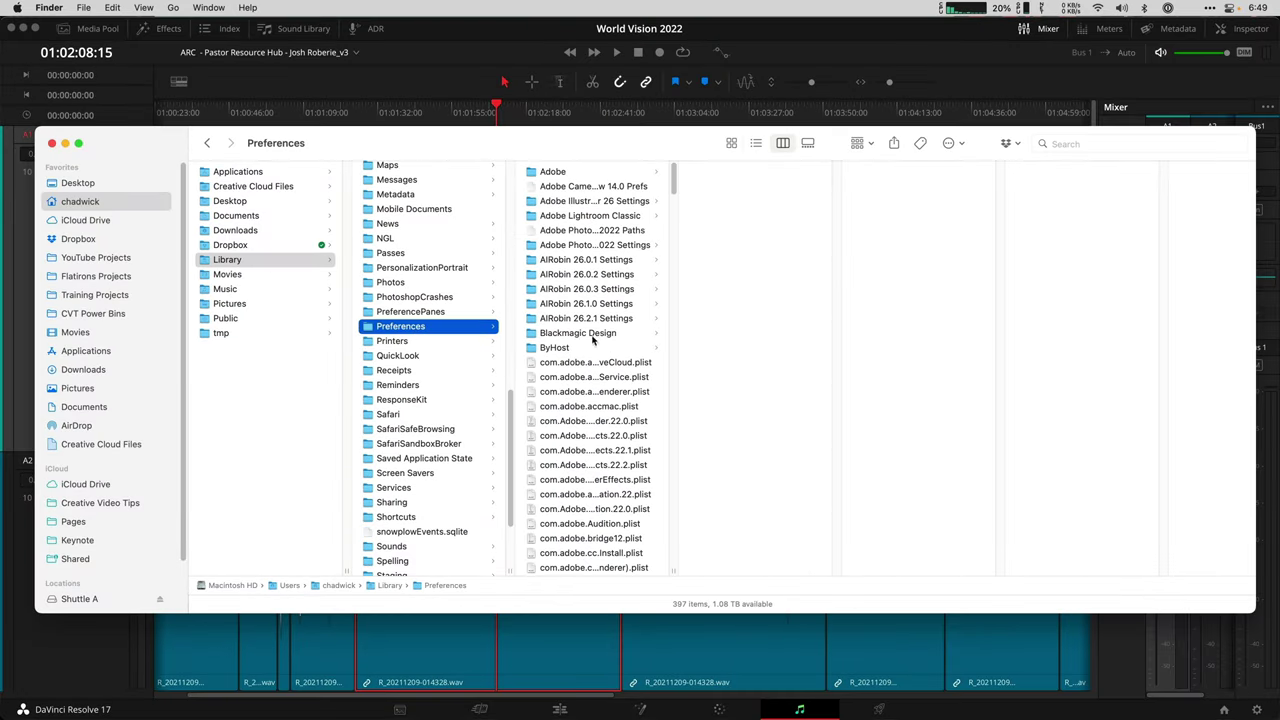
{"action": "left_click", "coordinate": [590, 333]}
{"action": "left_click", "coordinate": [800, 174]}
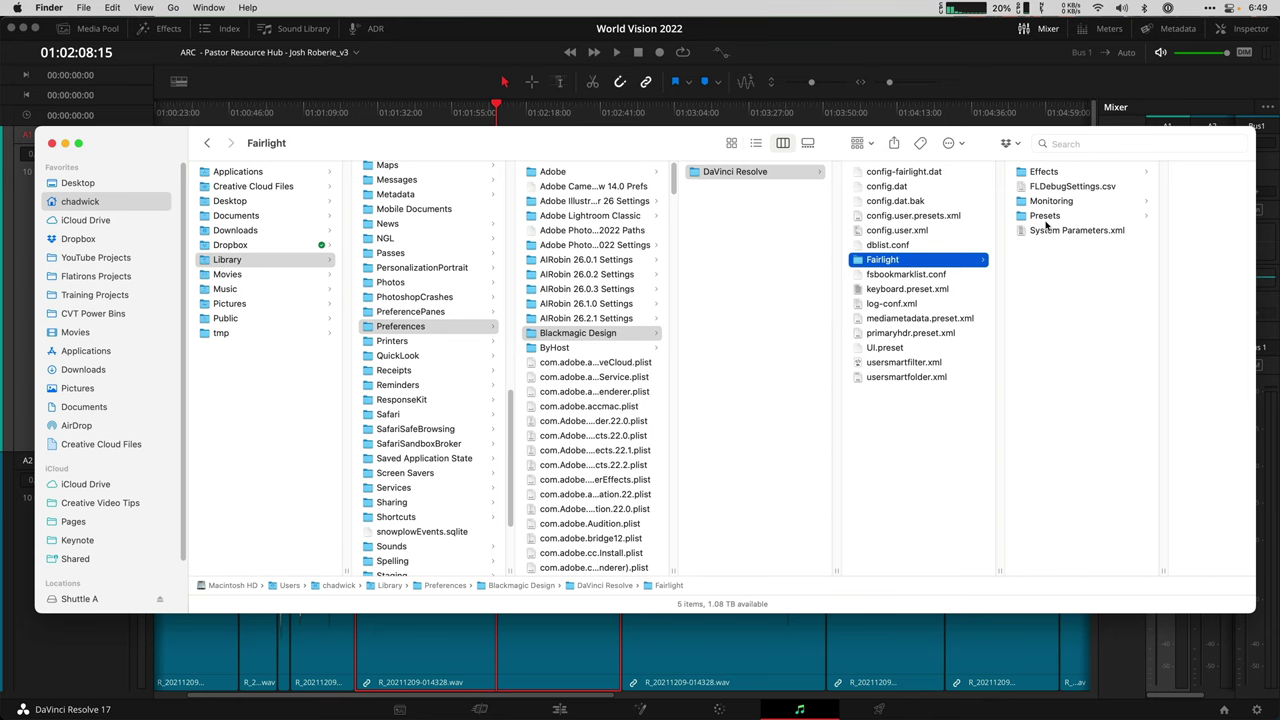
{"action": "left_click", "coordinate": [1045, 216]}
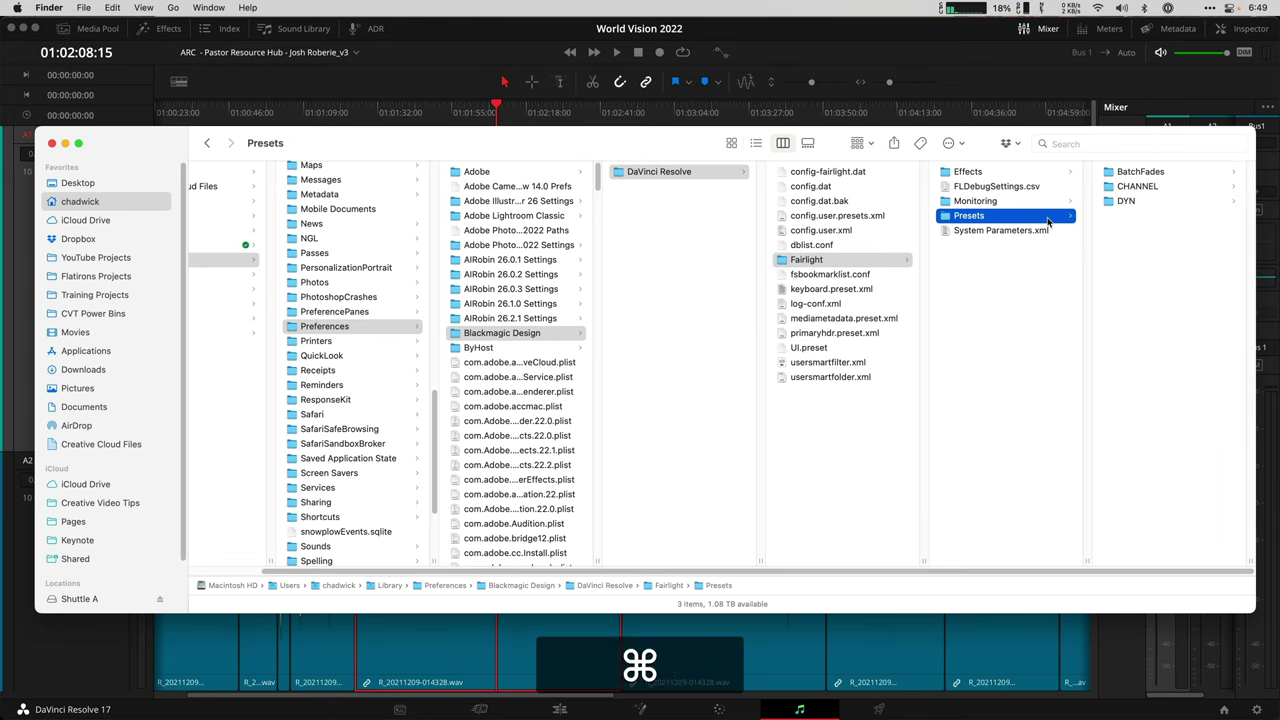
{"action": "key", "text": "super+c"}
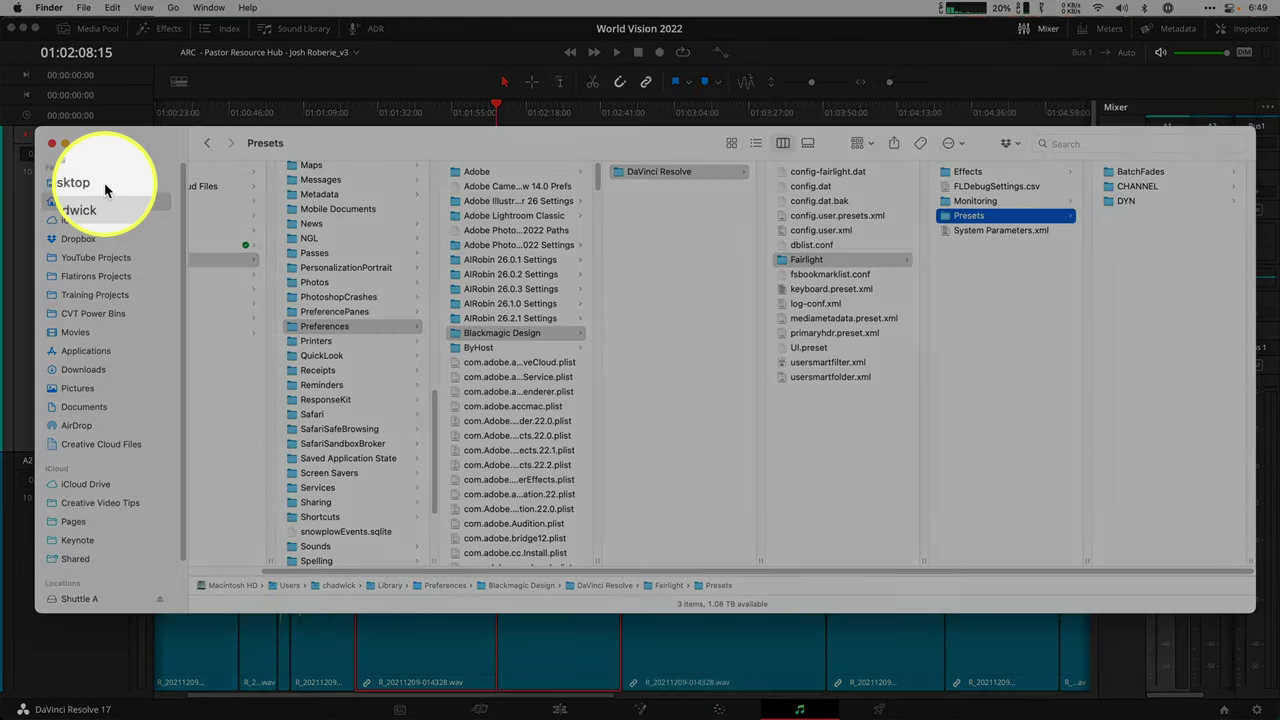
Paste the Presets folder into Desktop › Resolve Backup Files
{"action": "left_click", "coordinate": [105, 185]}
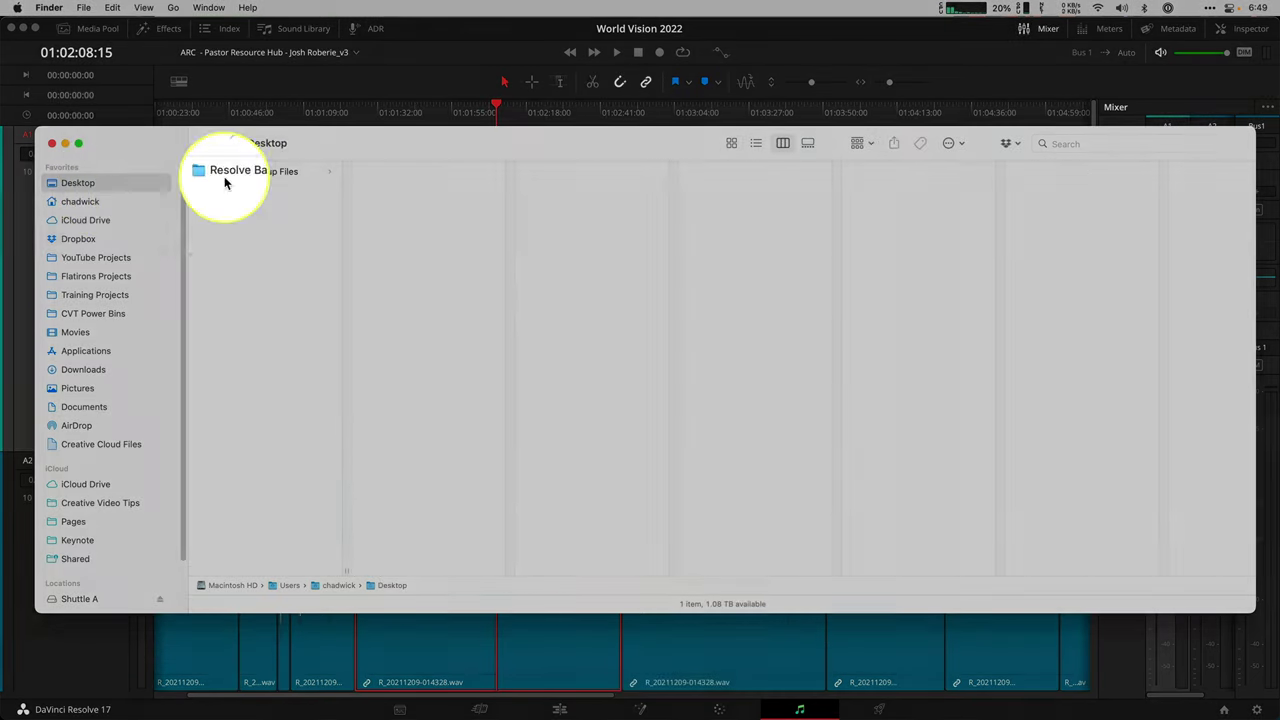
{"action": "left_click", "coordinate": [249, 173]}
{"action": "key", "text": "super+v"}
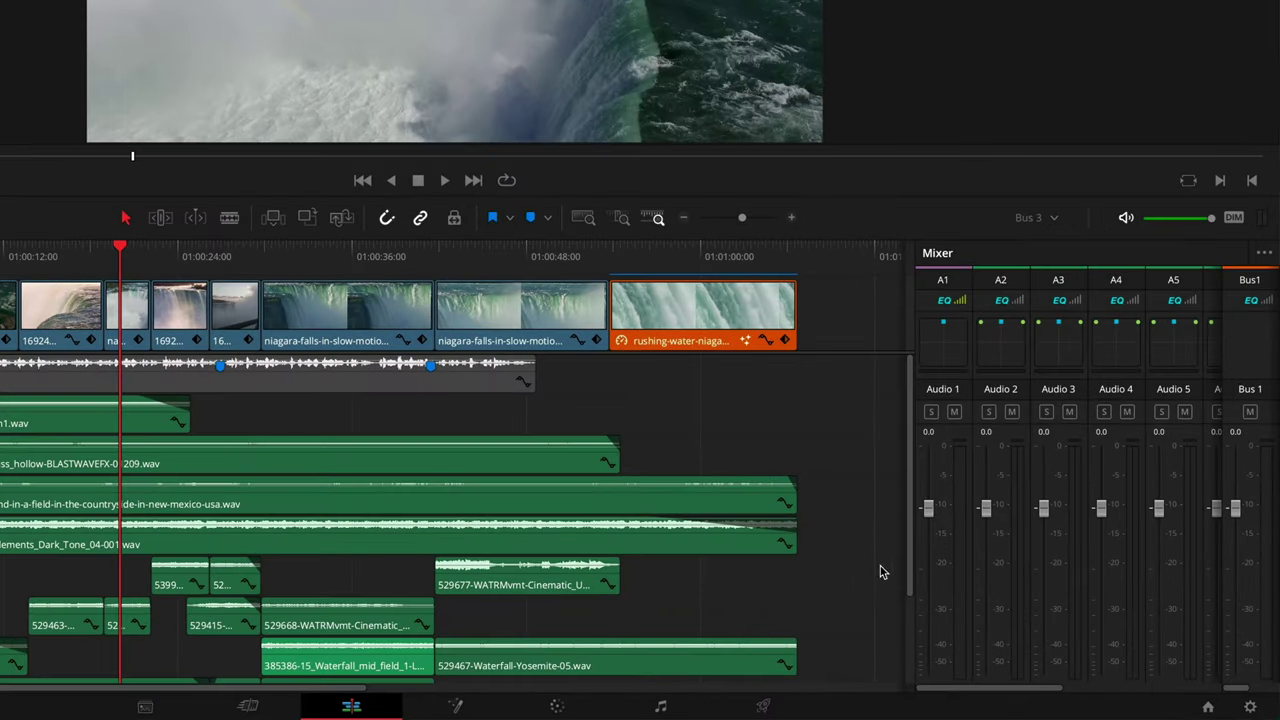
In Project Manager's Databases list, start a backup of 2022_resolve
{"action": "left_click", "coordinate": [1209, 709]}
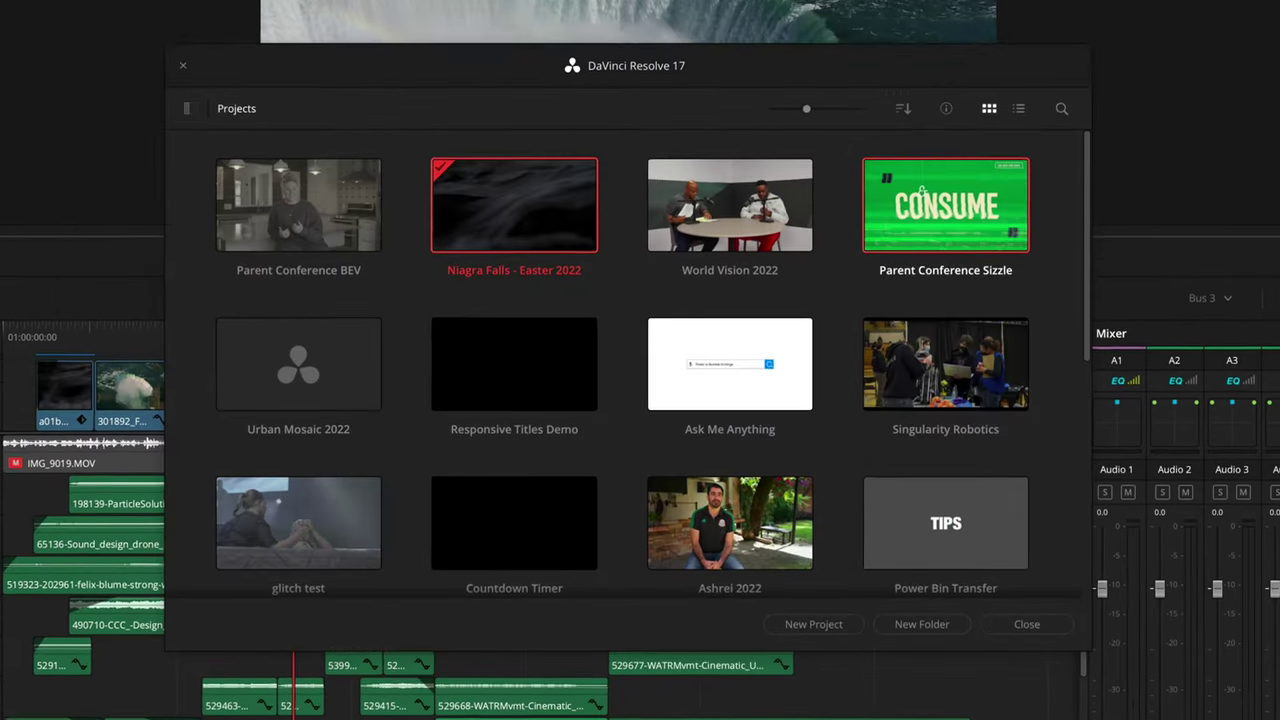
{"action": "left_click", "coordinate": [200, 115]}
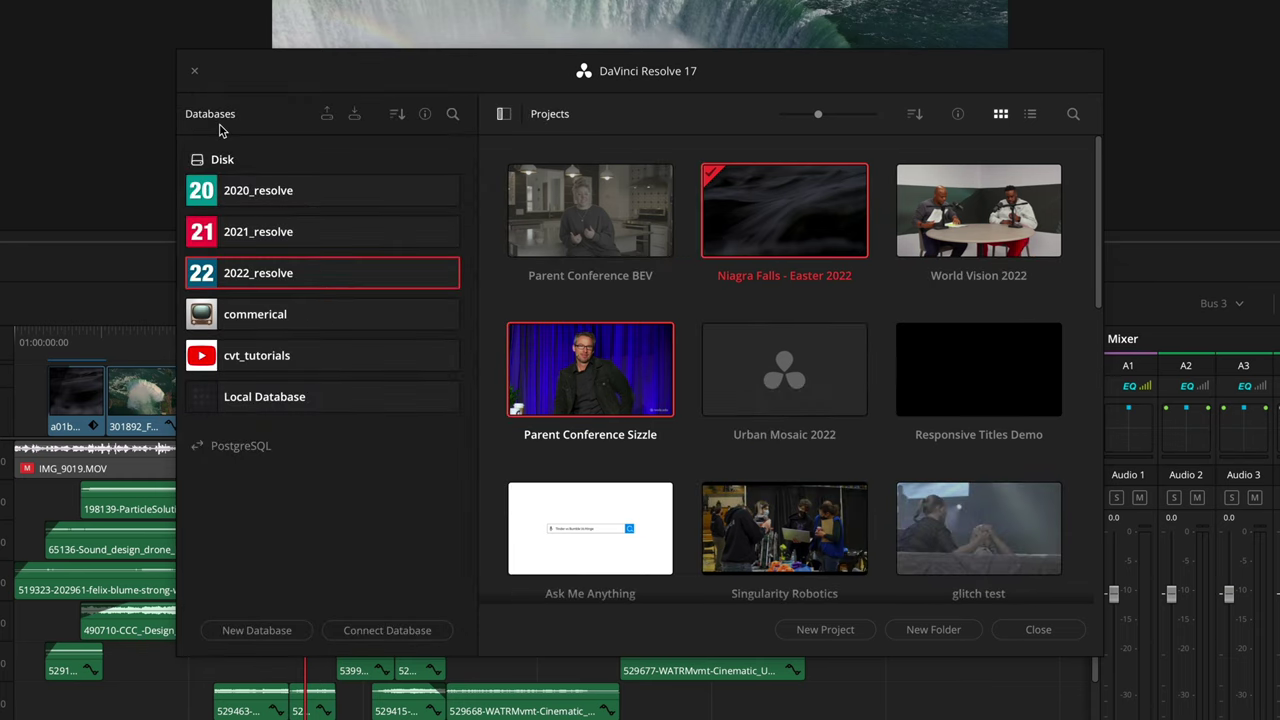
{"action": "left_click", "coordinate": [326, 116]}
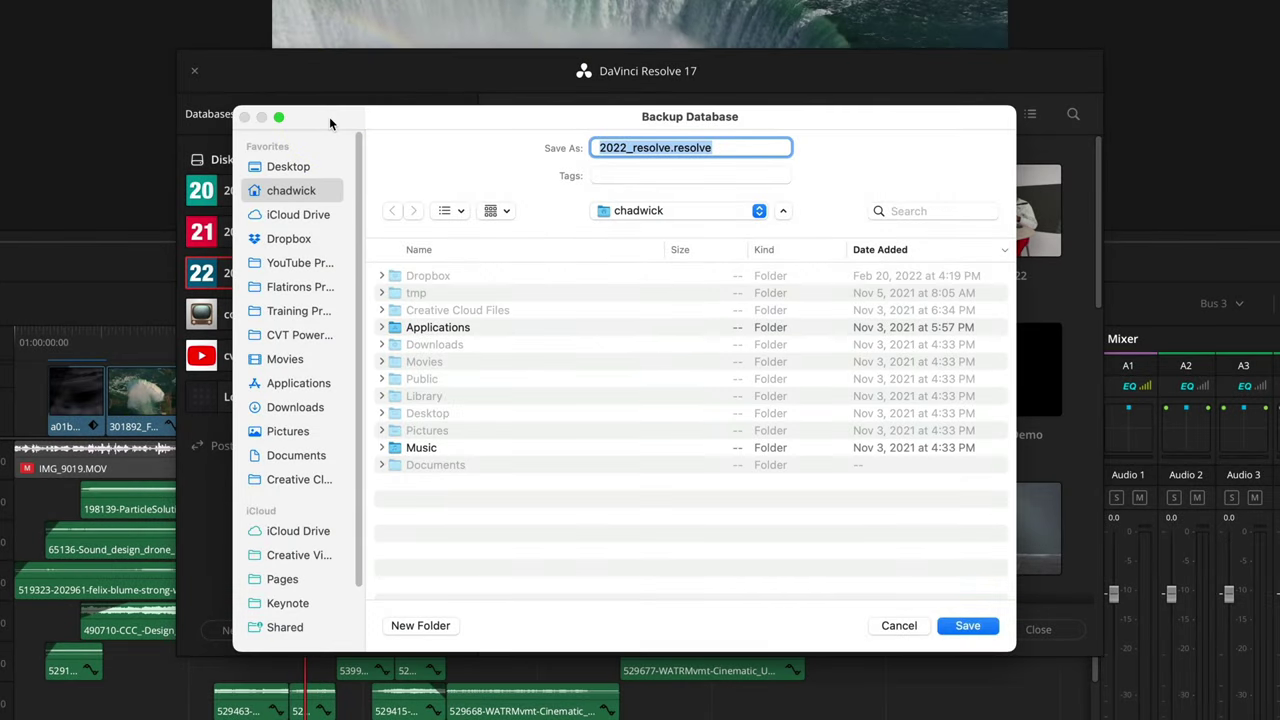
Save the 2022_resolve.resolve.diskdb backup to Desktop › Resolve Backup Files and confirm
{"action": "left_click", "coordinate": [298, 166]}
{"action": "left_click", "coordinate": [466, 279]}
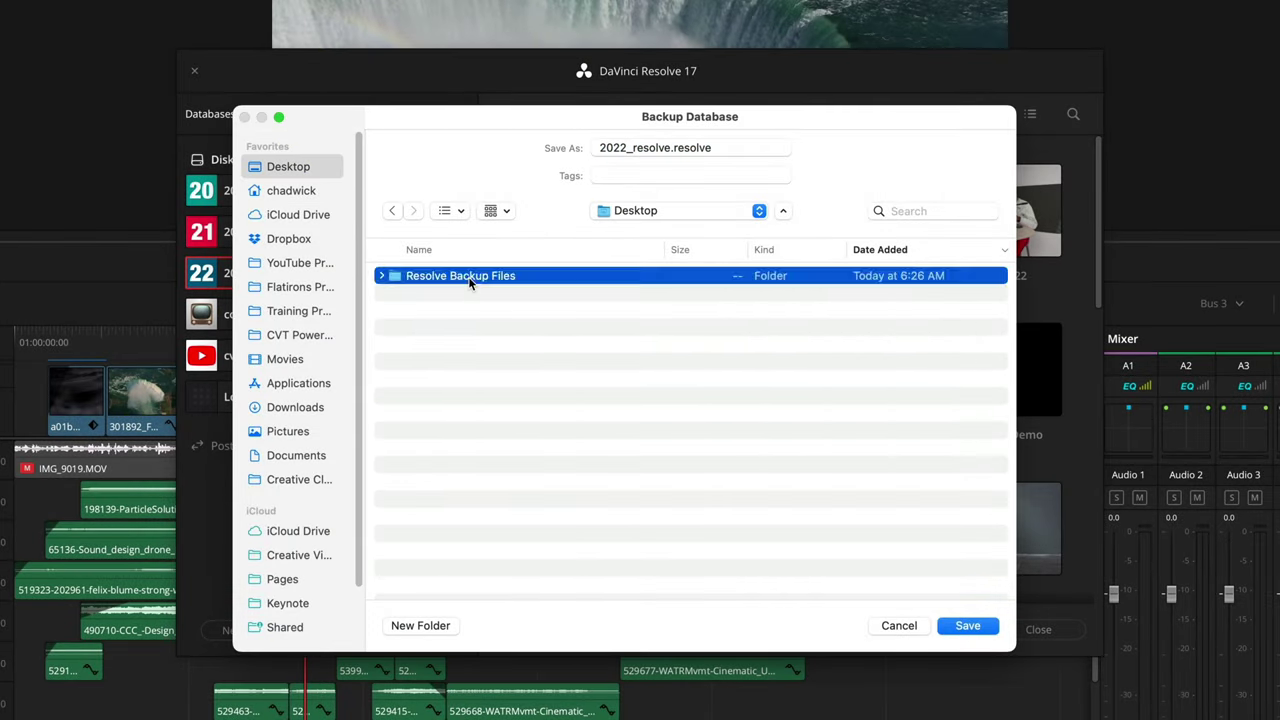
{"action": "double_click", "coordinate": [469, 282]}
{"action": "left_click", "coordinate": [968, 626]}
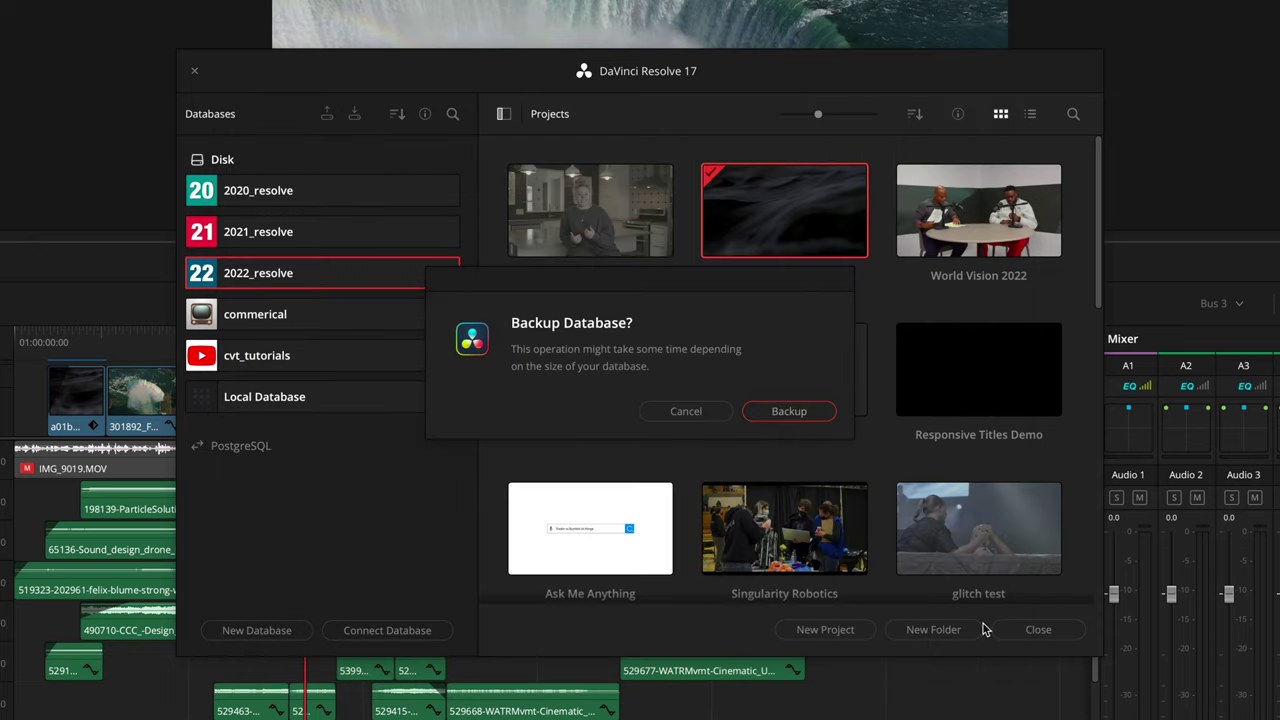
{"action": "left_click", "coordinate": [815, 415]}
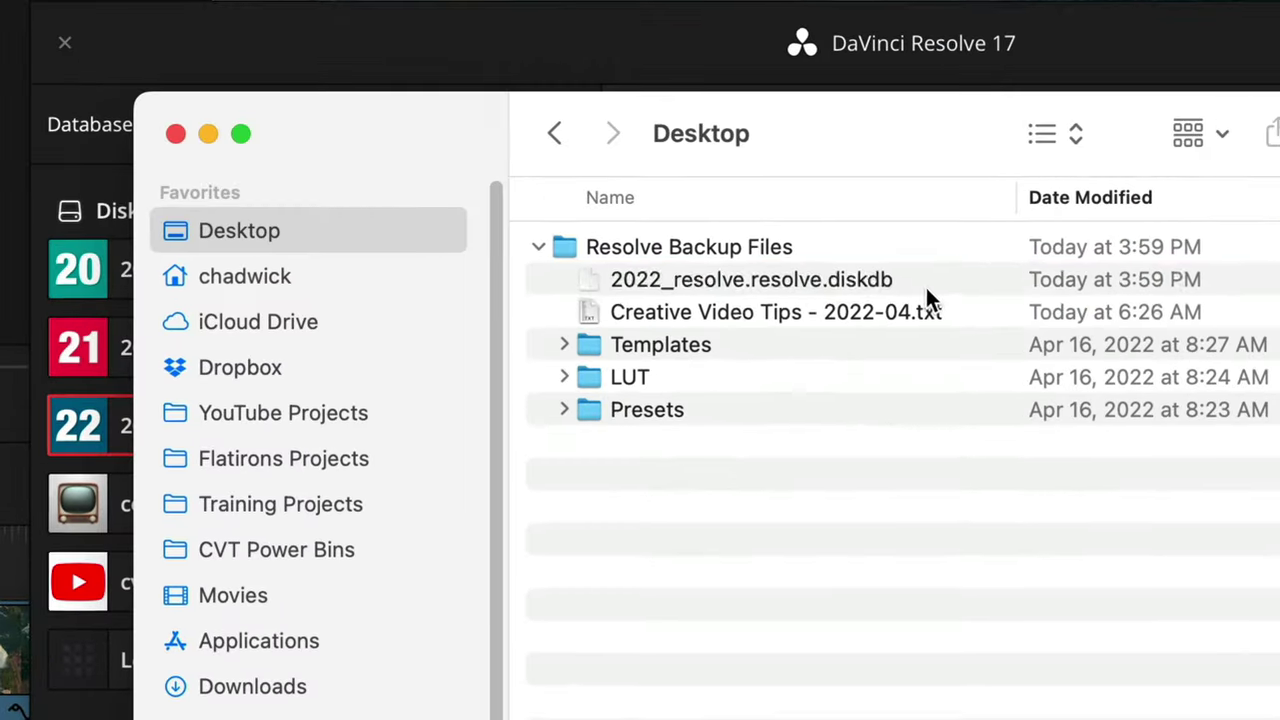
{"action": "left_click", "coordinate": [928, 286]}
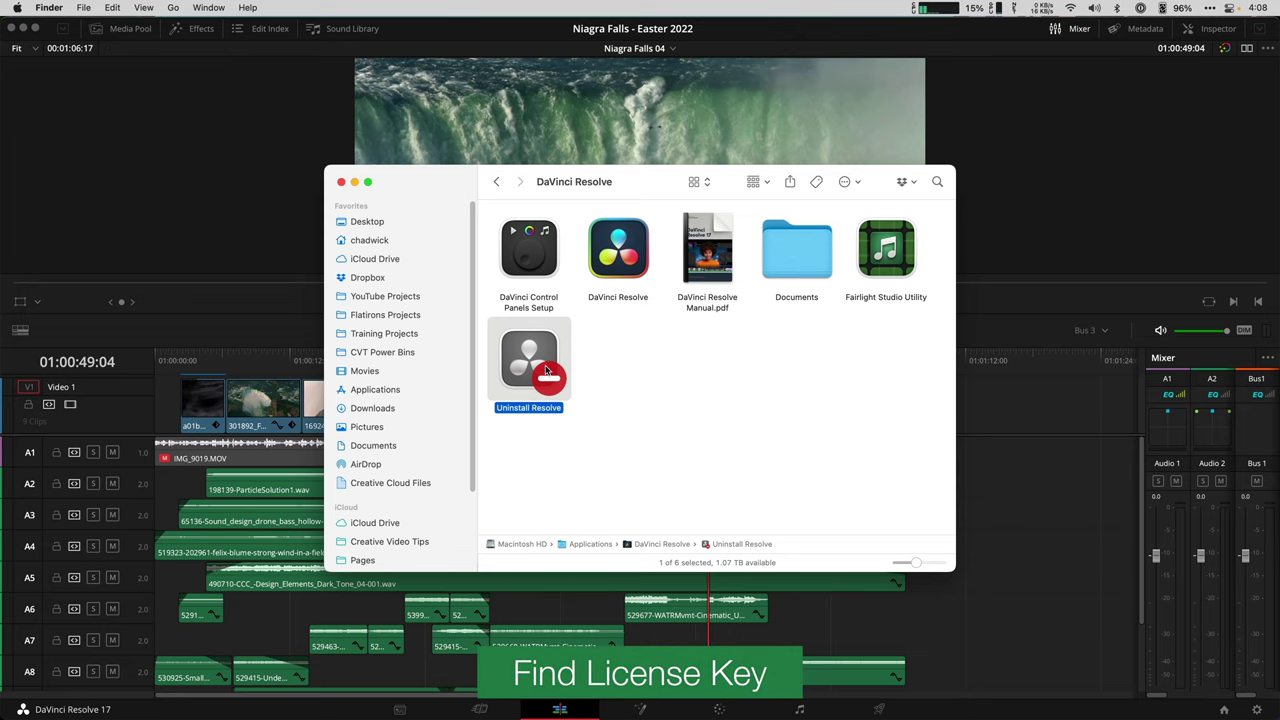
Deactivate the DaVinci Resolve Studio license from the Help menu
{"action": "left_click", "coordinate": [286, 100]}
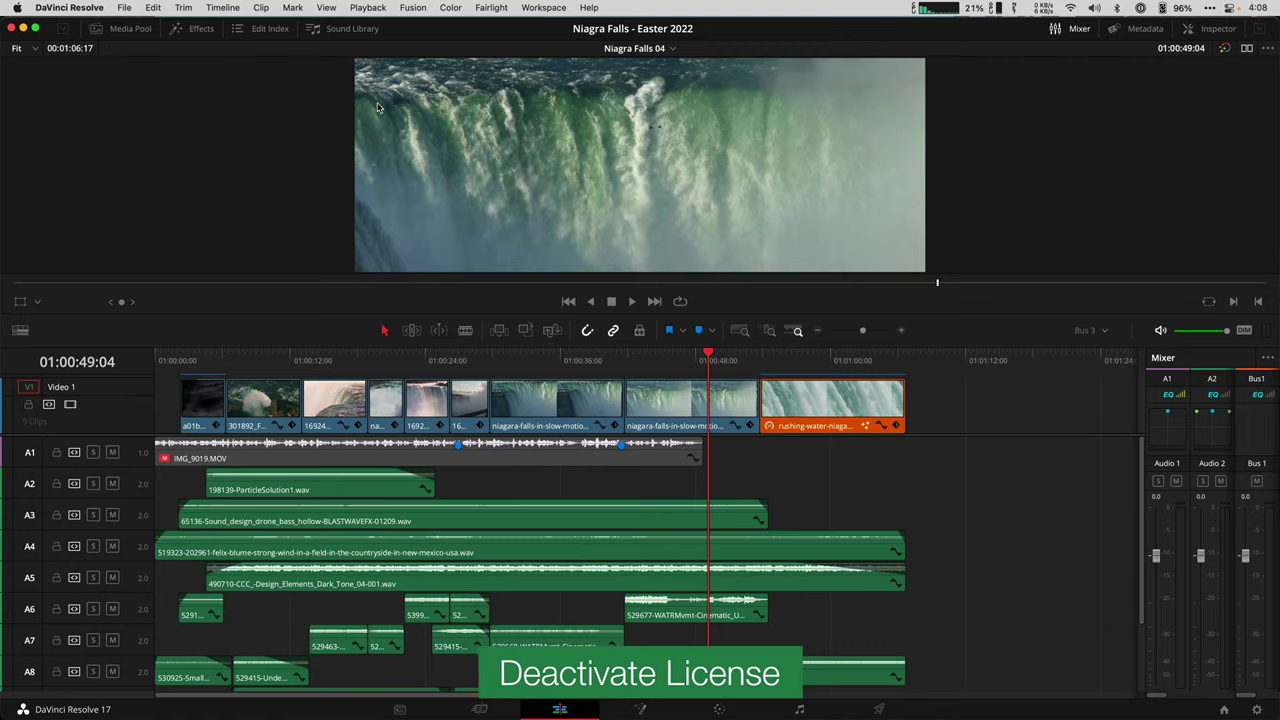
{"action": "left_click", "coordinate": [590, 8]}
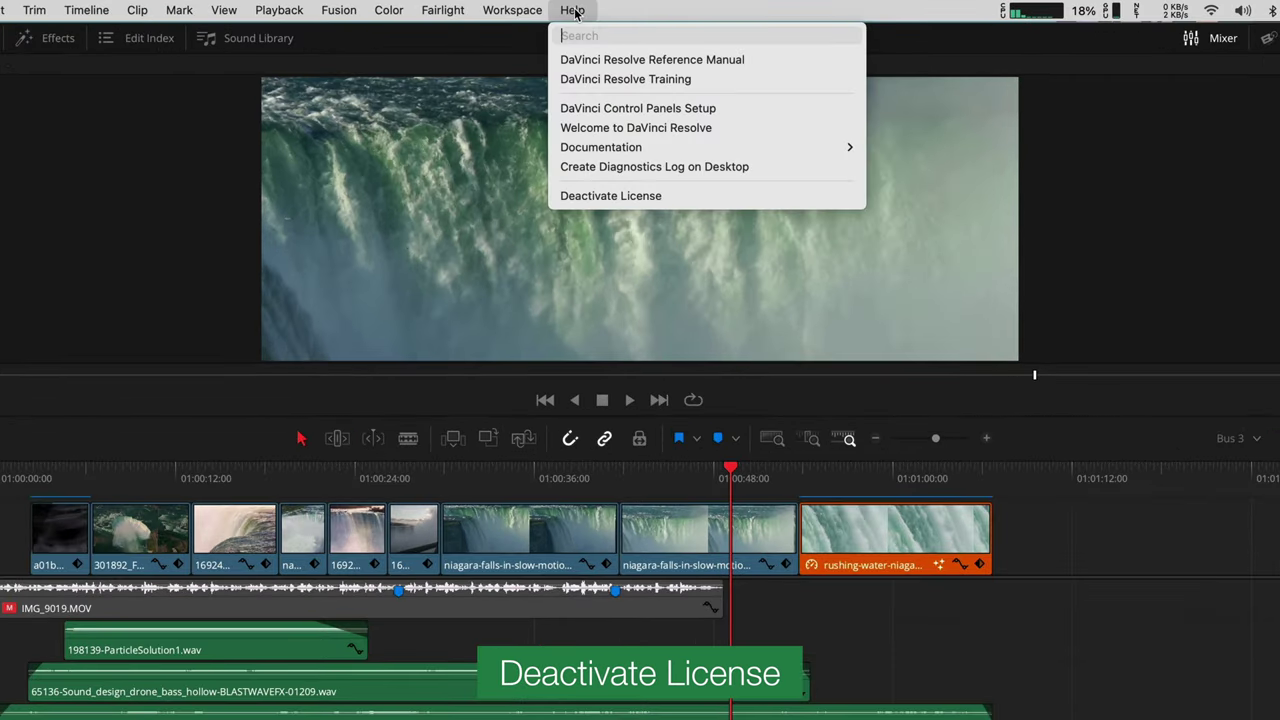
{"action": "left_click", "coordinate": [710, 196]}
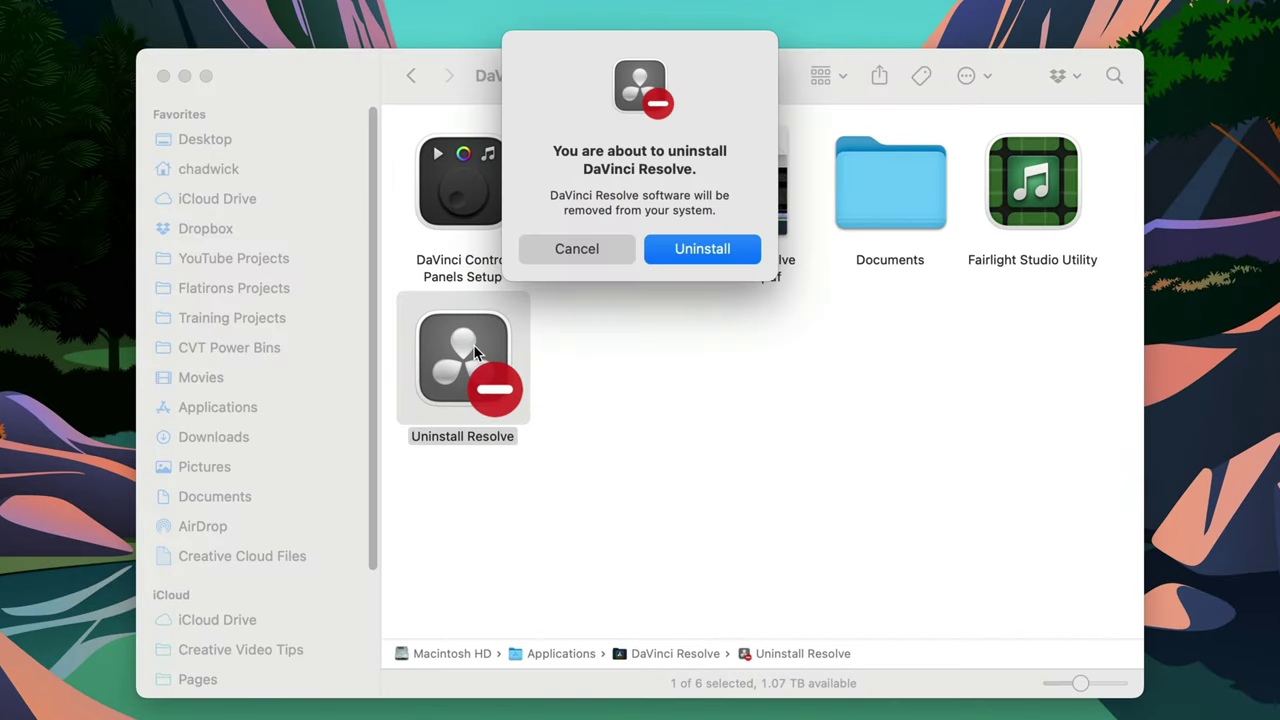
Confirm the DaVinci Resolve uninstall and authorise it with the admin password
{"action": "left_click", "coordinate": [729, 250]}
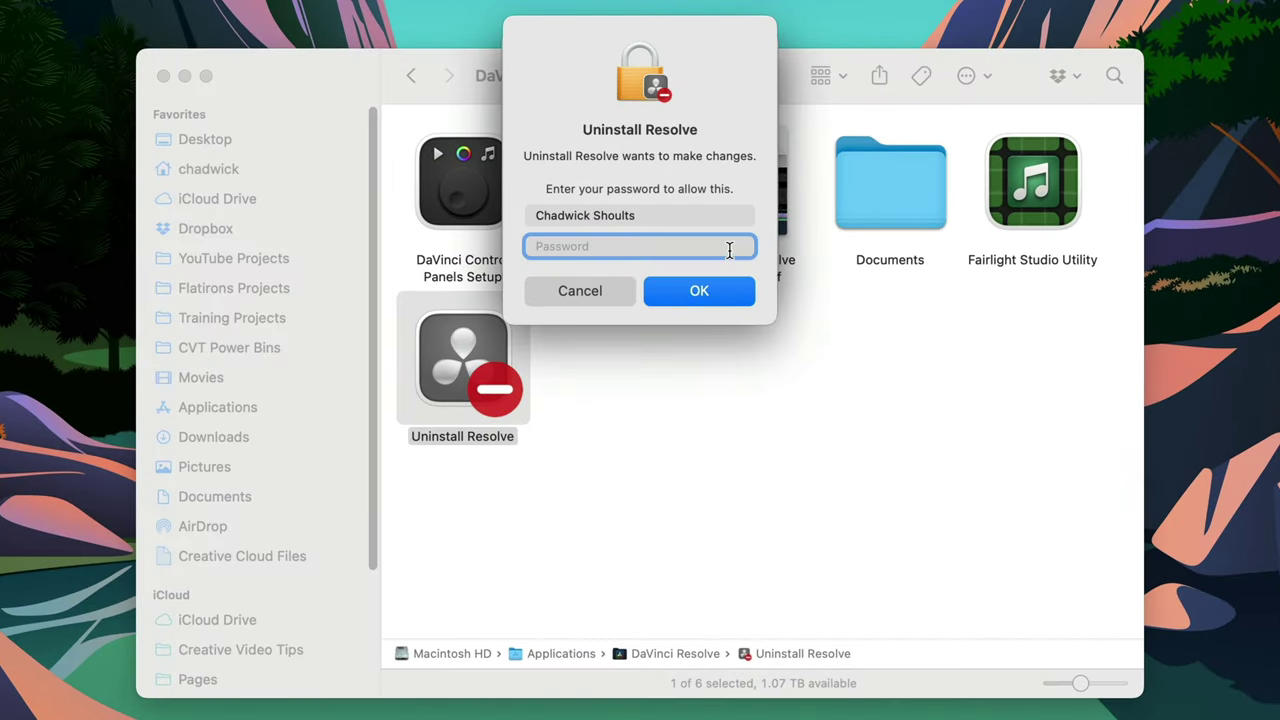
{"action": "type", "text": "••••••••••"}
{"action": "key", "text": "Return"}
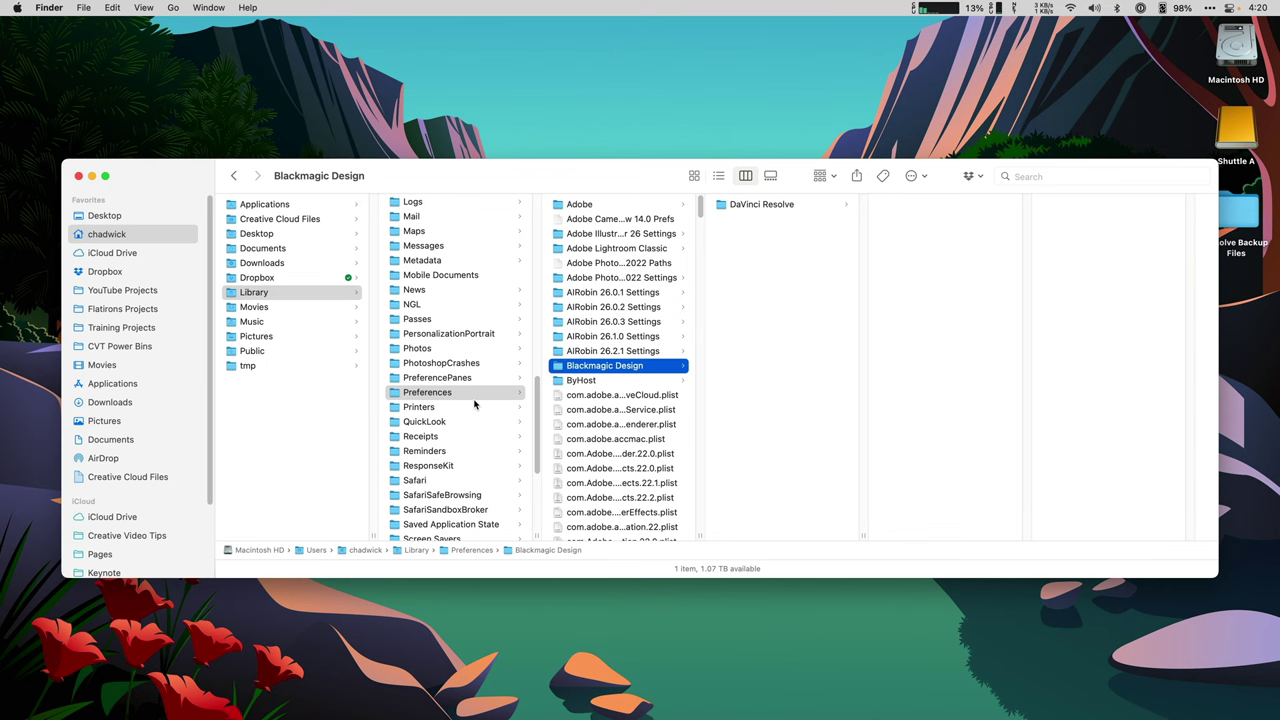
Trash the Blackmagic Design folders in the user Library's Preferences and Application Support
{"action": "right_click", "coordinate": [618, 369]}
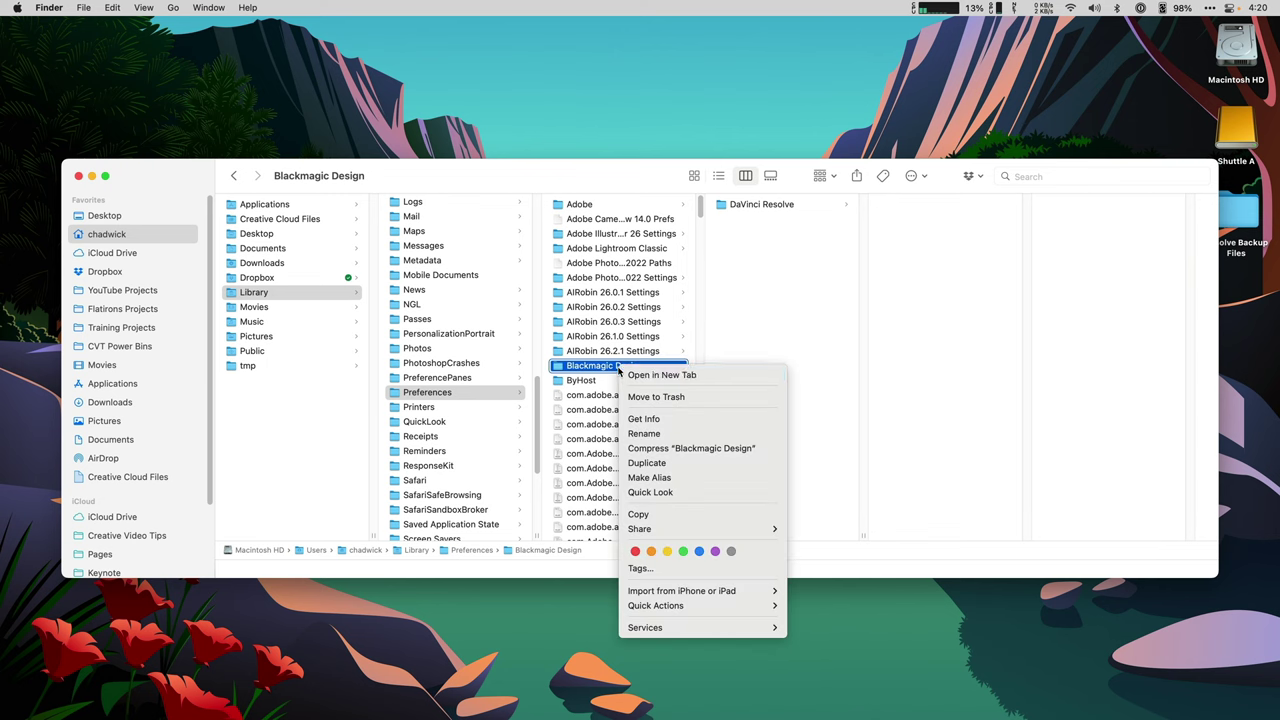
{"action": "left_click", "coordinate": [672, 398]}
{"action": "left_click", "coordinate": [254, 291]}
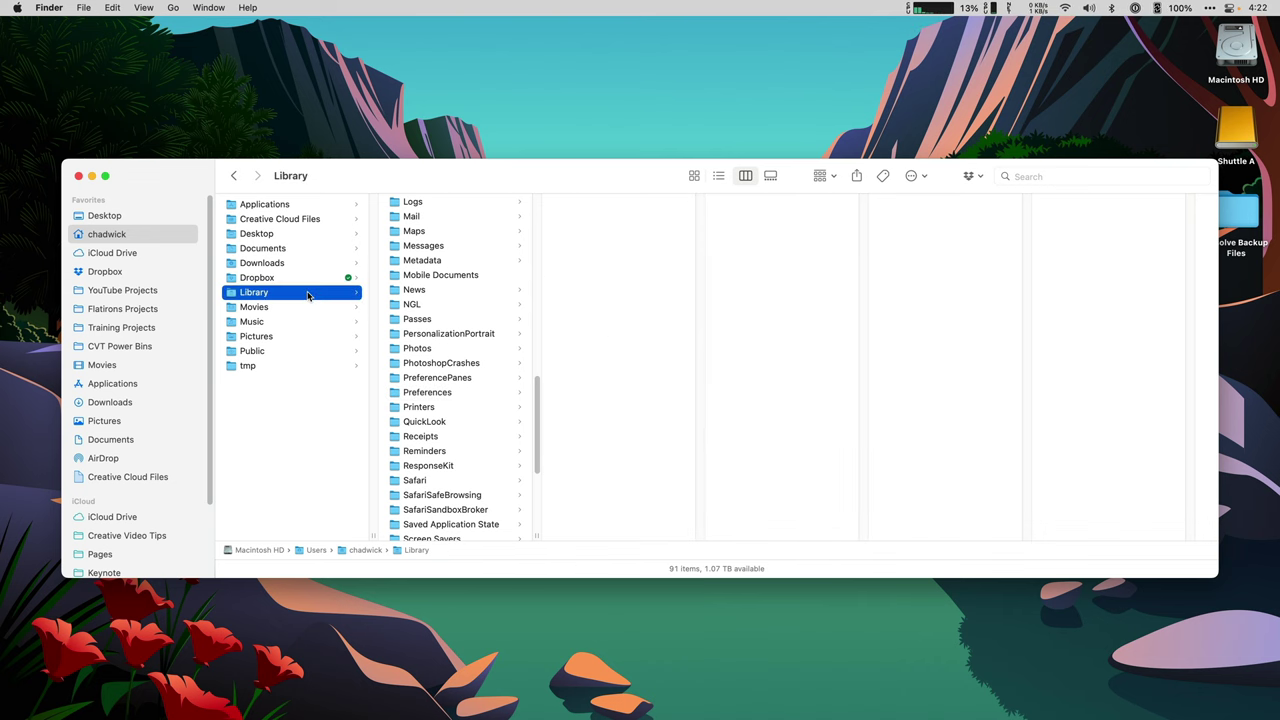
{"action": "scroll", "coordinate": [430, 322], "scroll_direction": "up", "scroll_amount": 5}
{"action": "scroll", "coordinate": [432, 325], "scroll_direction": "up", "scroll_amount": 5}
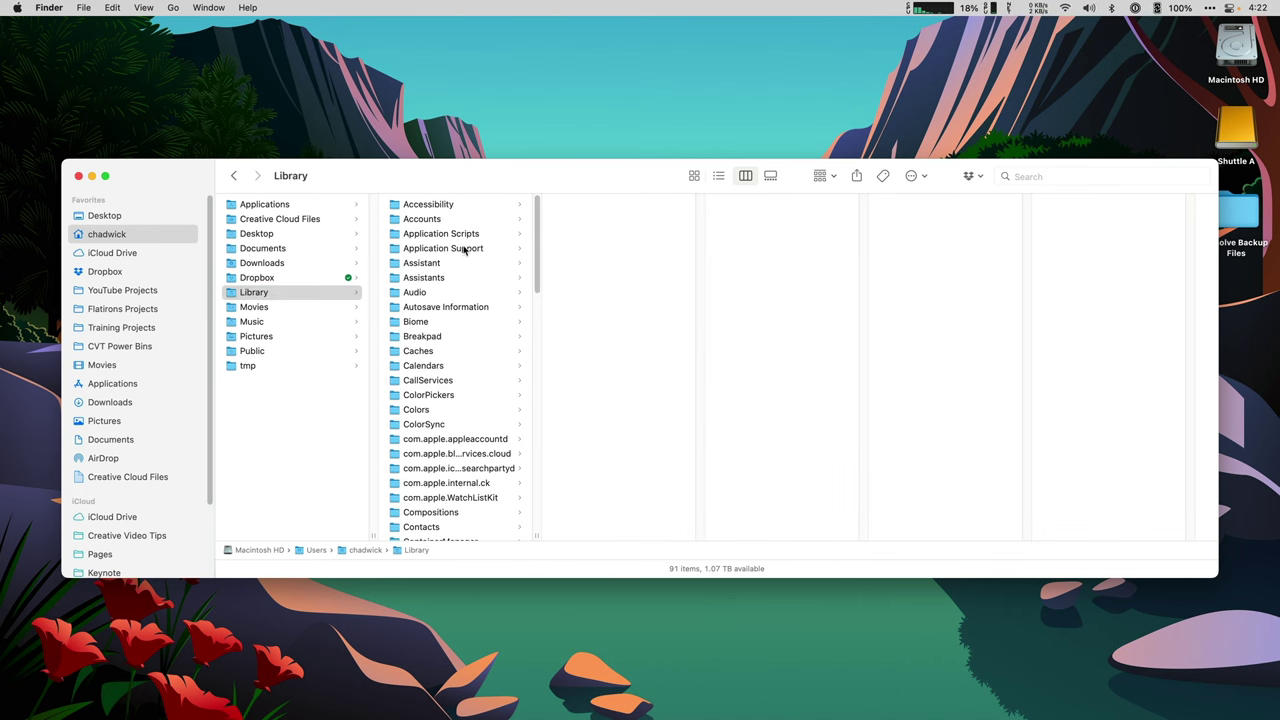
{"action": "left_click", "coordinate": [464, 249]}
{"action": "left_click", "coordinate": [588, 321]}
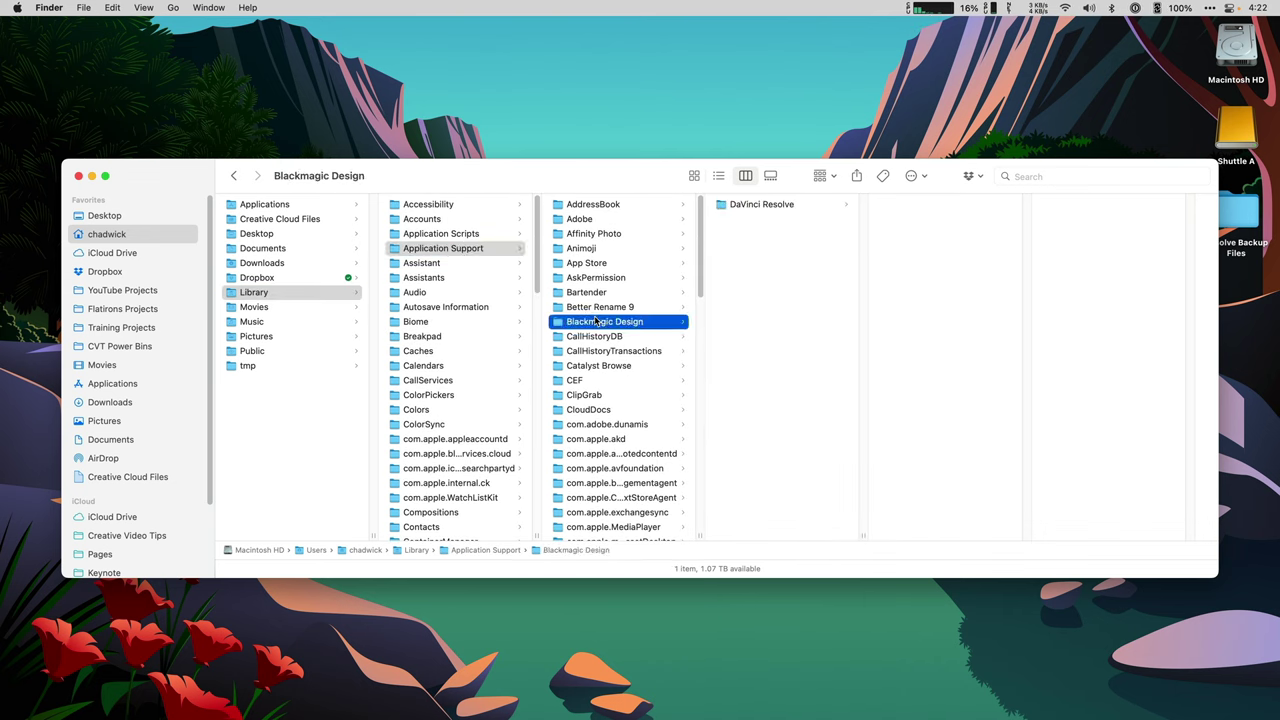
{"action": "right_click", "coordinate": [590, 321]}
{"action": "left_click", "coordinate": [662, 346]}
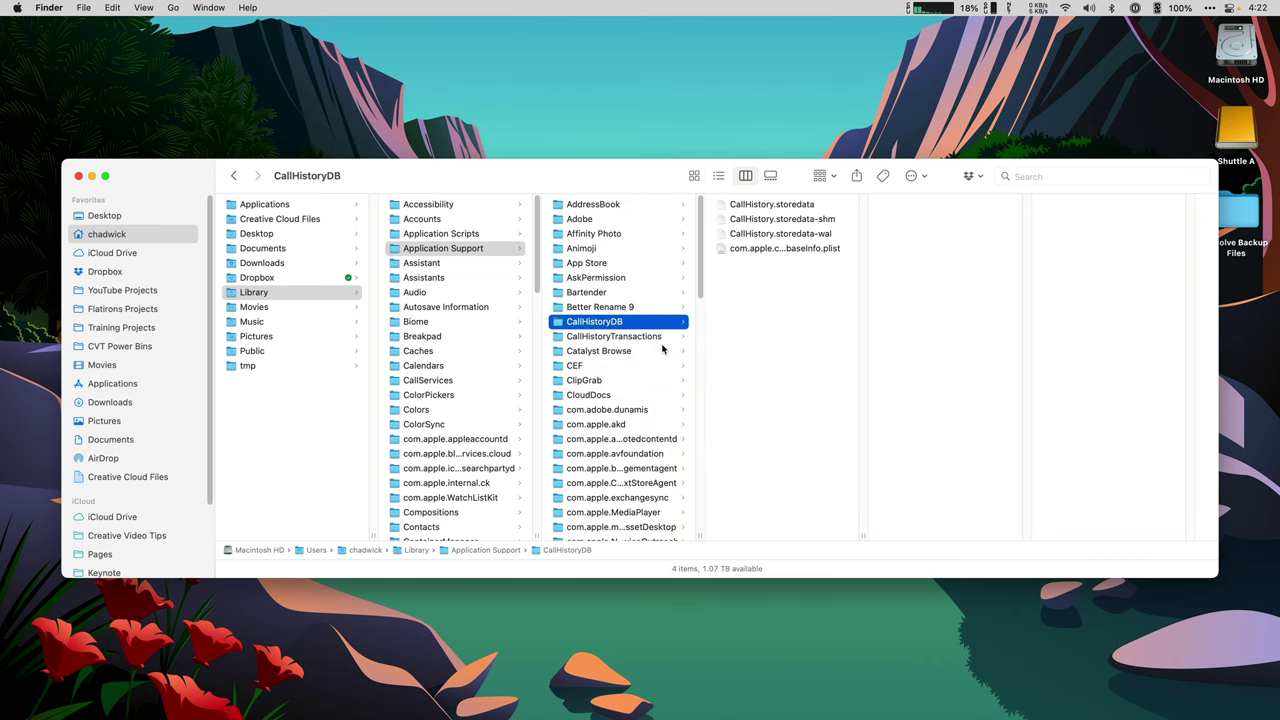
Trash the DaVinci Resolve folder in the system Library's Application Support › Blackmagic Design
{"action": "double_click", "coordinate": [276, 550]}
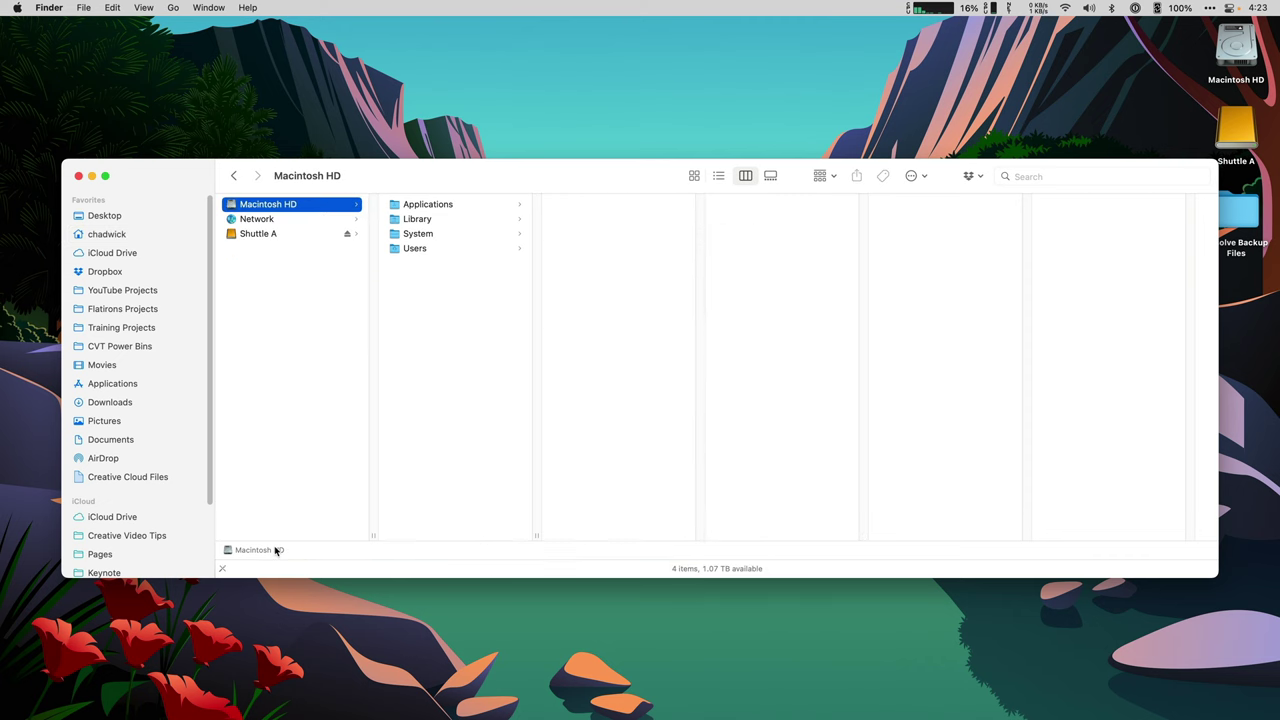
{"action": "left_click", "coordinate": [445, 220]}
{"action": "left_click", "coordinate": [601, 222]}
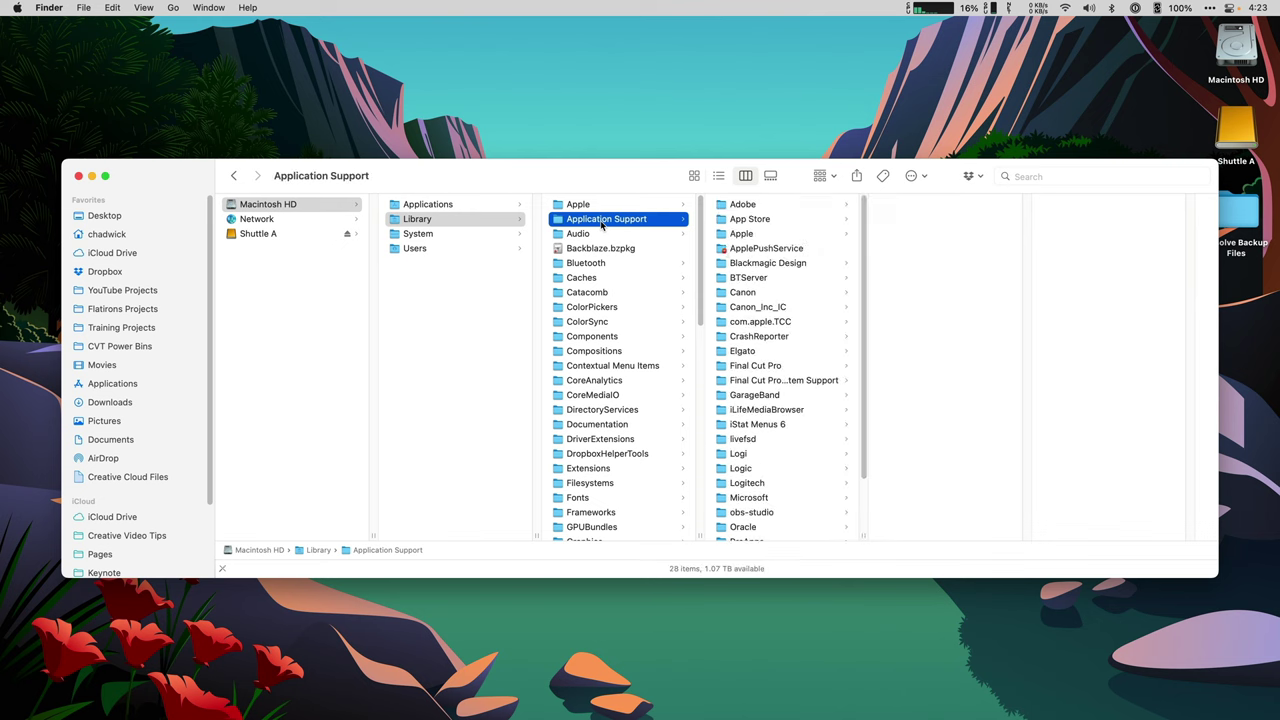
{"action": "left_click", "coordinate": [760, 264]}
{"action": "left_click", "coordinate": [918, 250]}
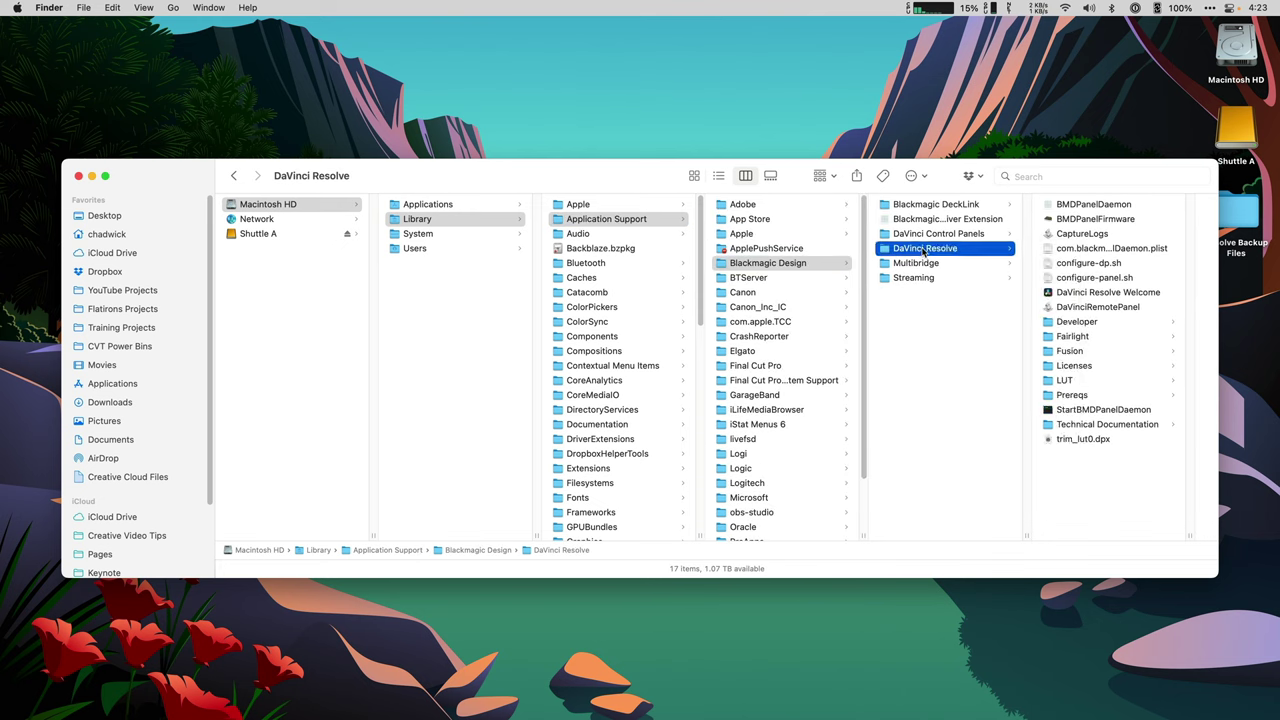
{"action": "right_click", "coordinate": [922, 250]}
{"action": "left_click", "coordinate": [999, 277]}
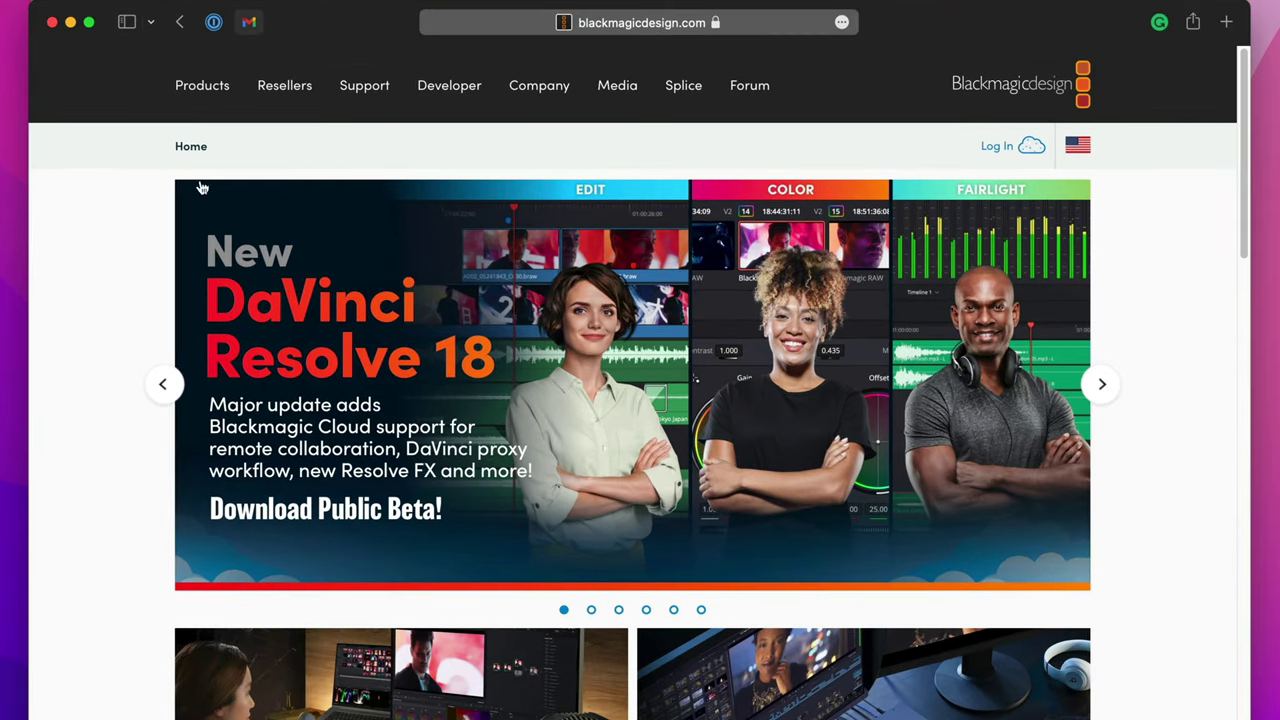
Download Resolve Studio 18 Public Beta for Mac via Download Only, unzip it and launch the DMG installer
{"action": "left_click", "coordinate": [350, 92]}
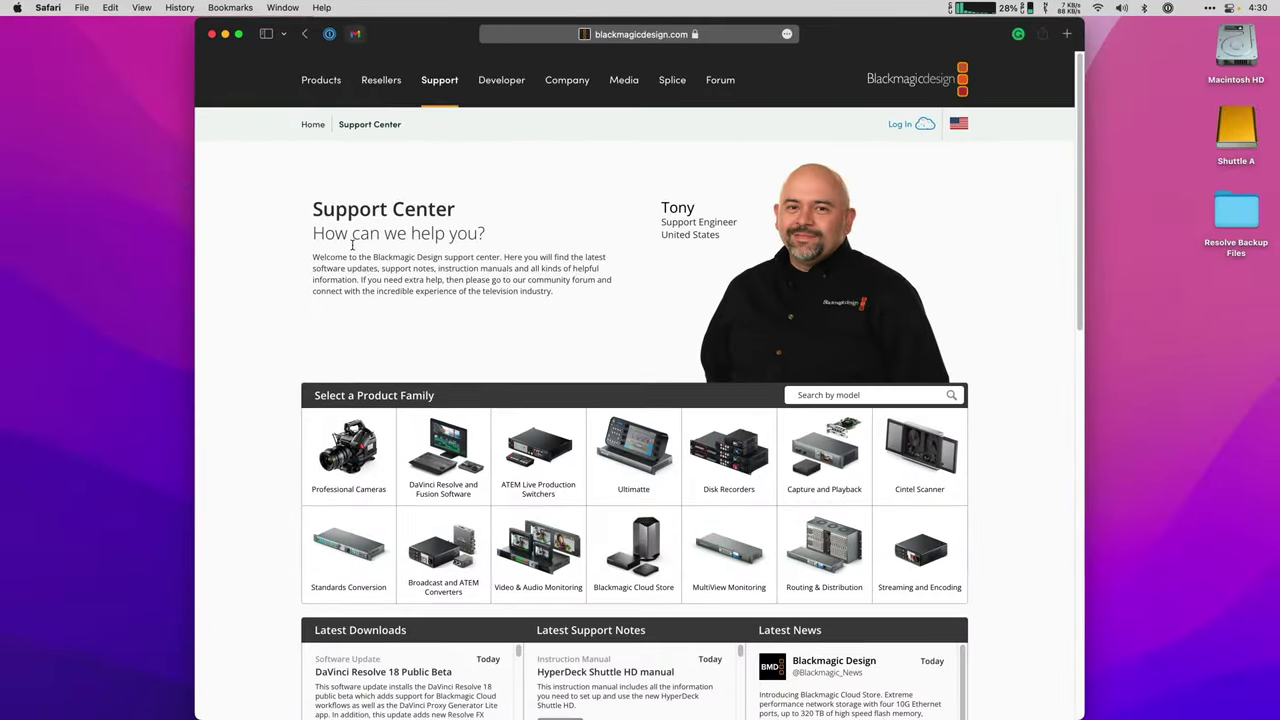
{"action": "left_click", "coordinate": [418, 468]}
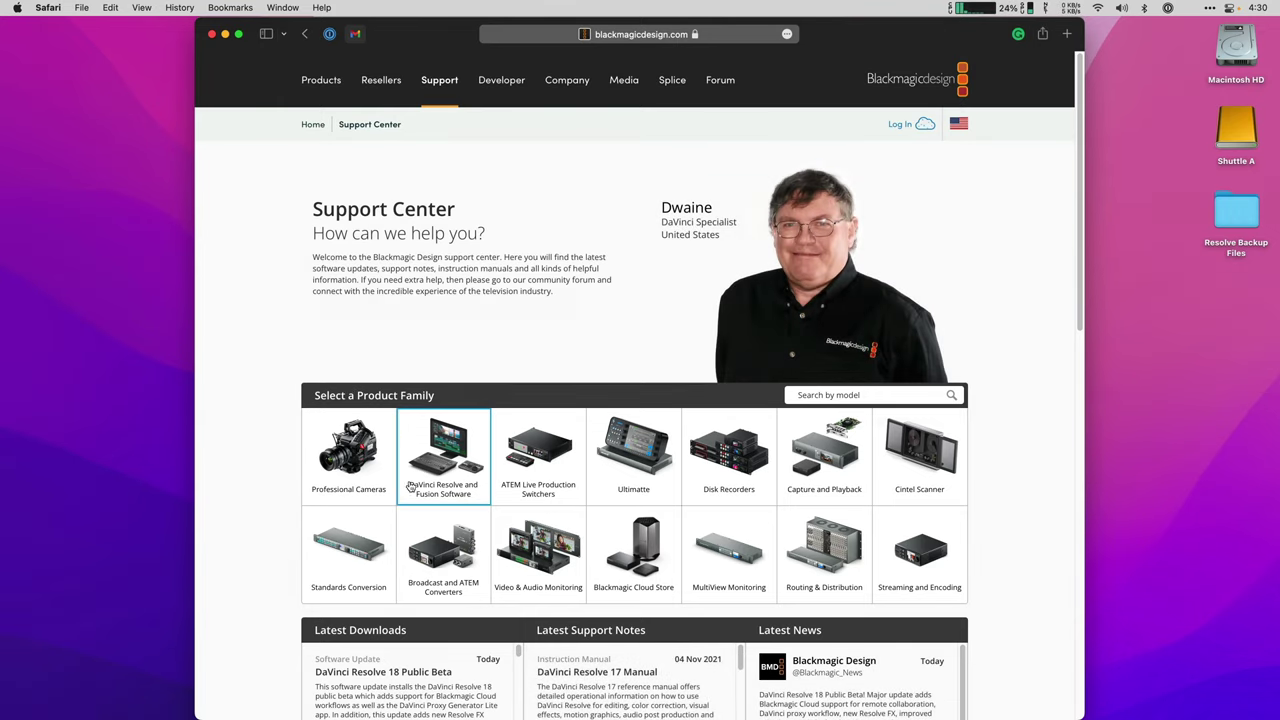
{"action": "scroll", "coordinate": [288, 565], "scroll_direction": "down", "scroll_amount": 5}
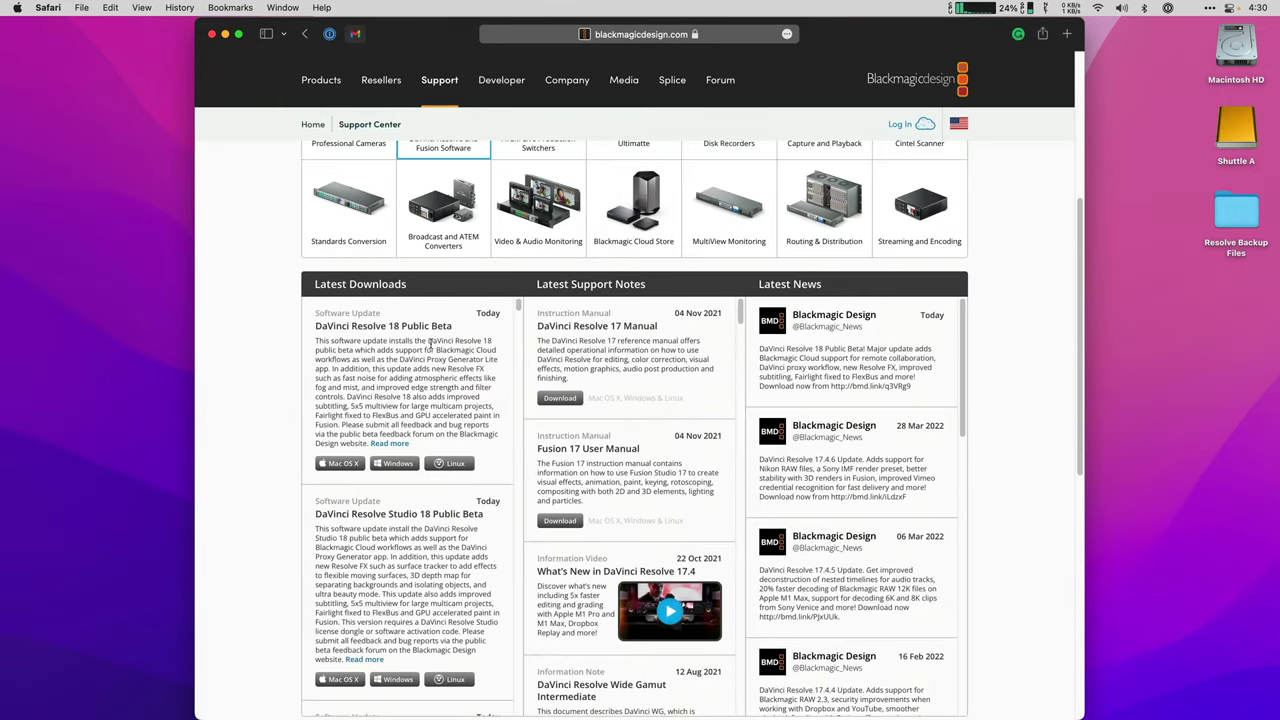
{"action": "scroll", "coordinate": [328, 687], "scroll_direction": "down", "scroll_amount": 1}
{"action": "left_click", "coordinate": [333, 680]}
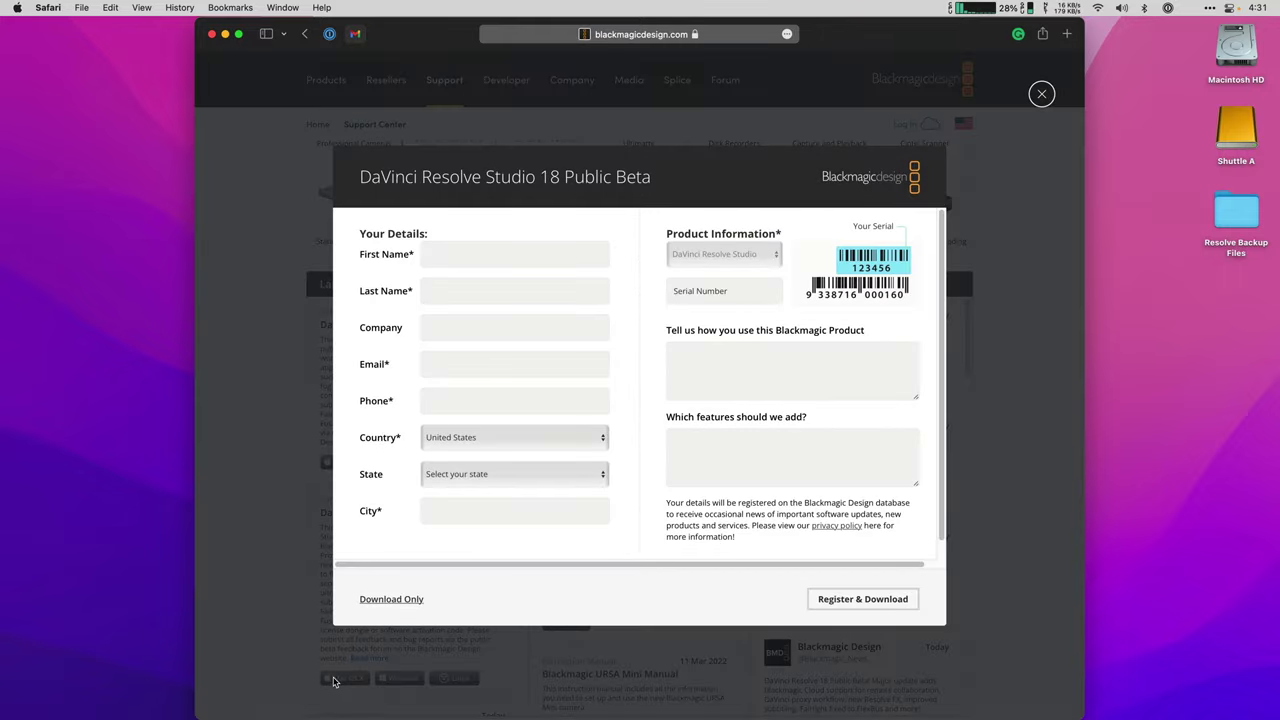
{"action": "left_click", "coordinate": [394, 600]}
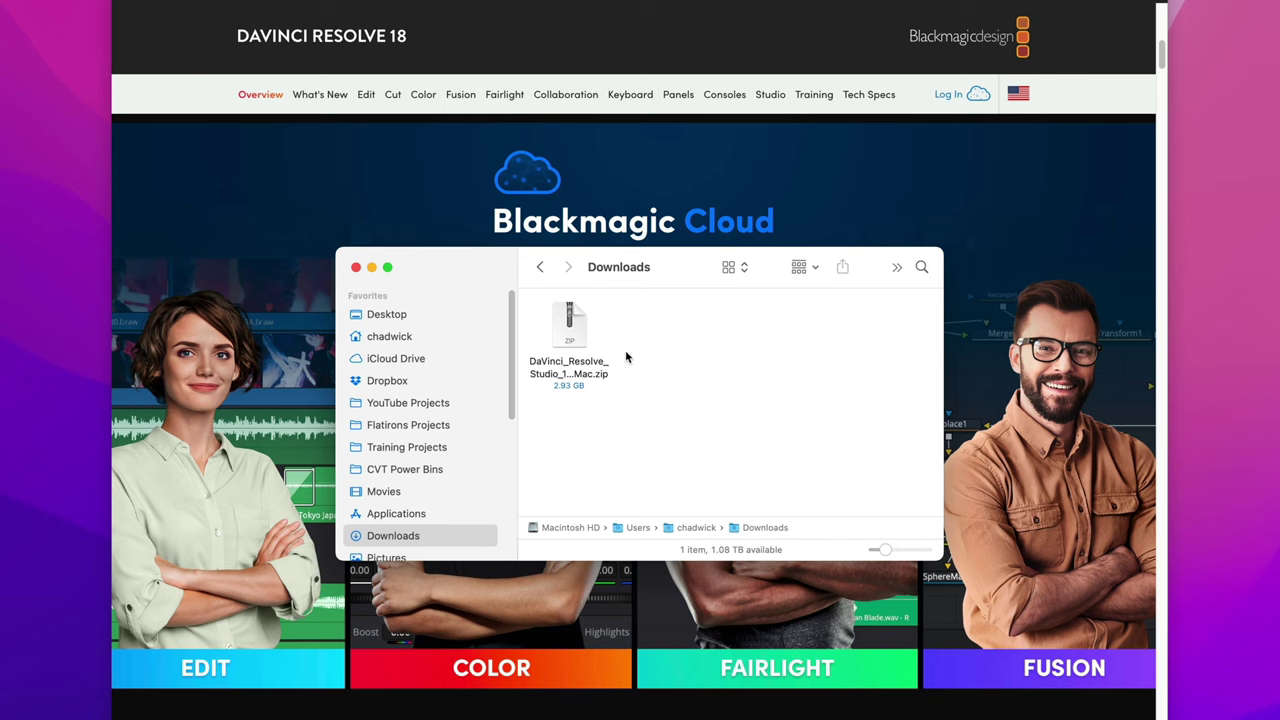
{"action": "double_click", "coordinate": [580, 332]}
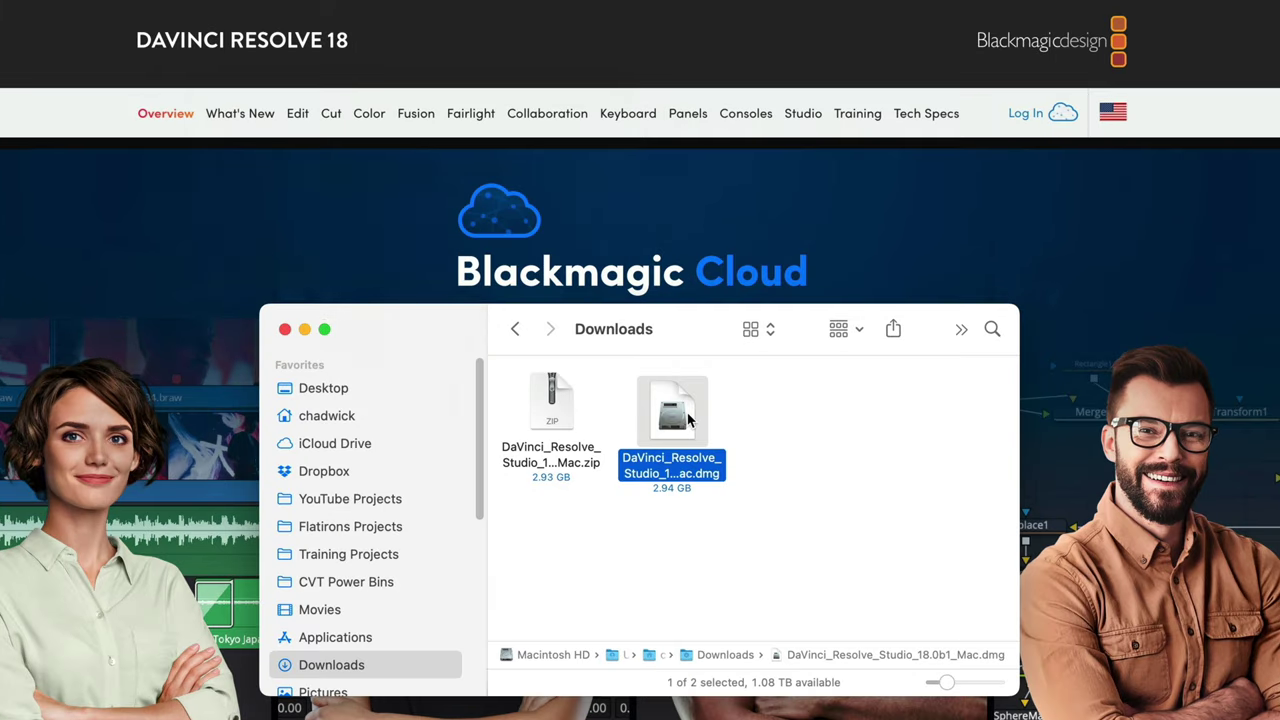
{"action": "double_click", "coordinate": [684, 415]}
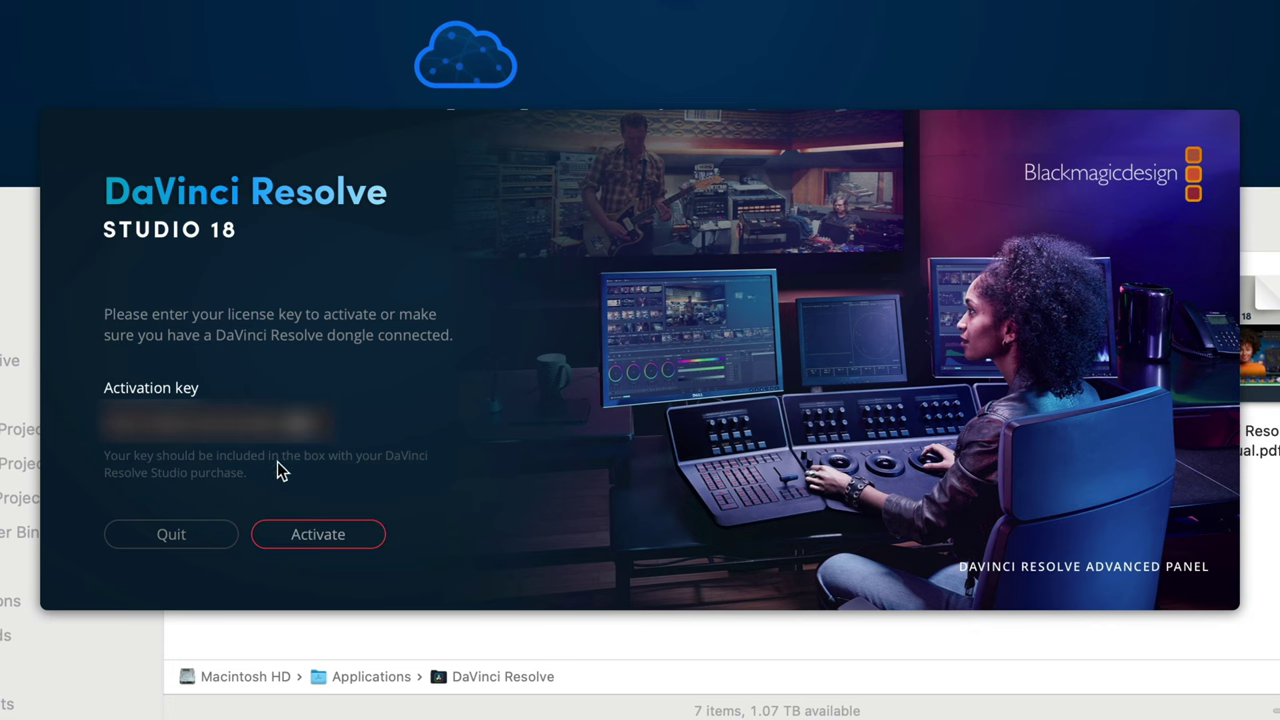
Activate and start Resolve Studio 18, then show the Project Manager's project libraries sidebar
{"action": "left_click", "coordinate": [296, 535]}
{"action": "left_click", "coordinate": [296, 536]}
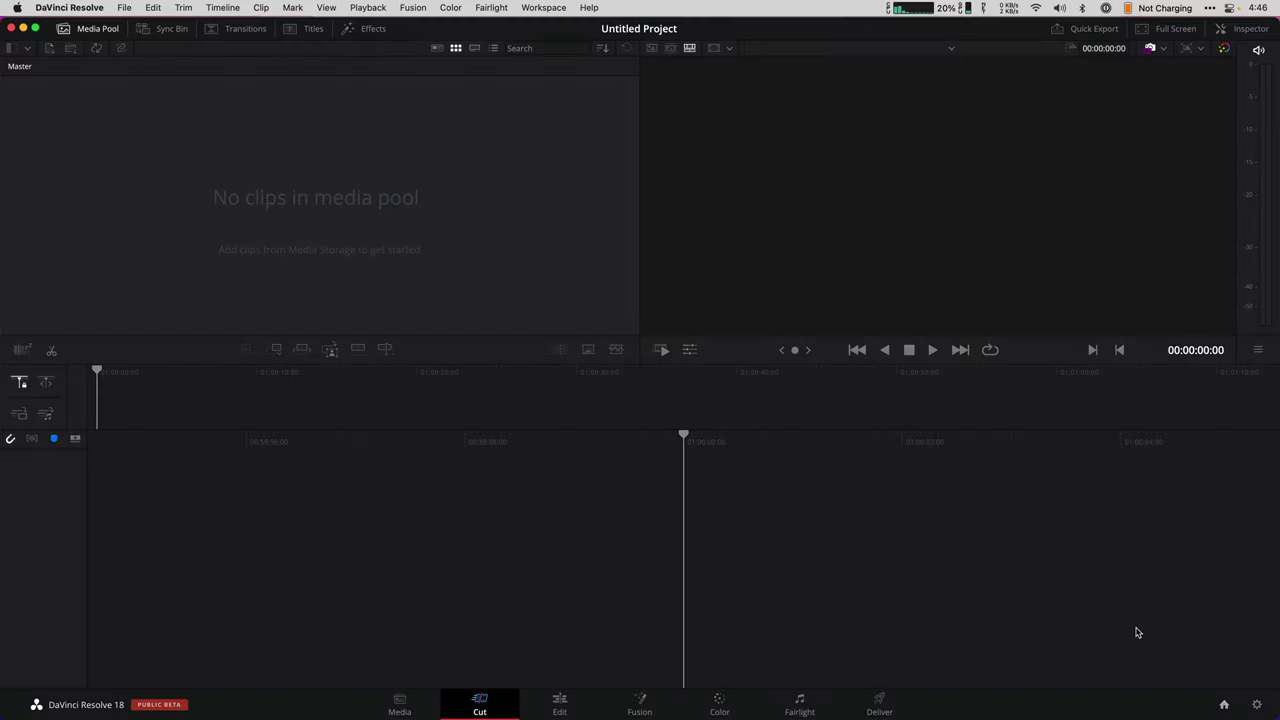
{"action": "left_click", "coordinate": [1223, 704]}
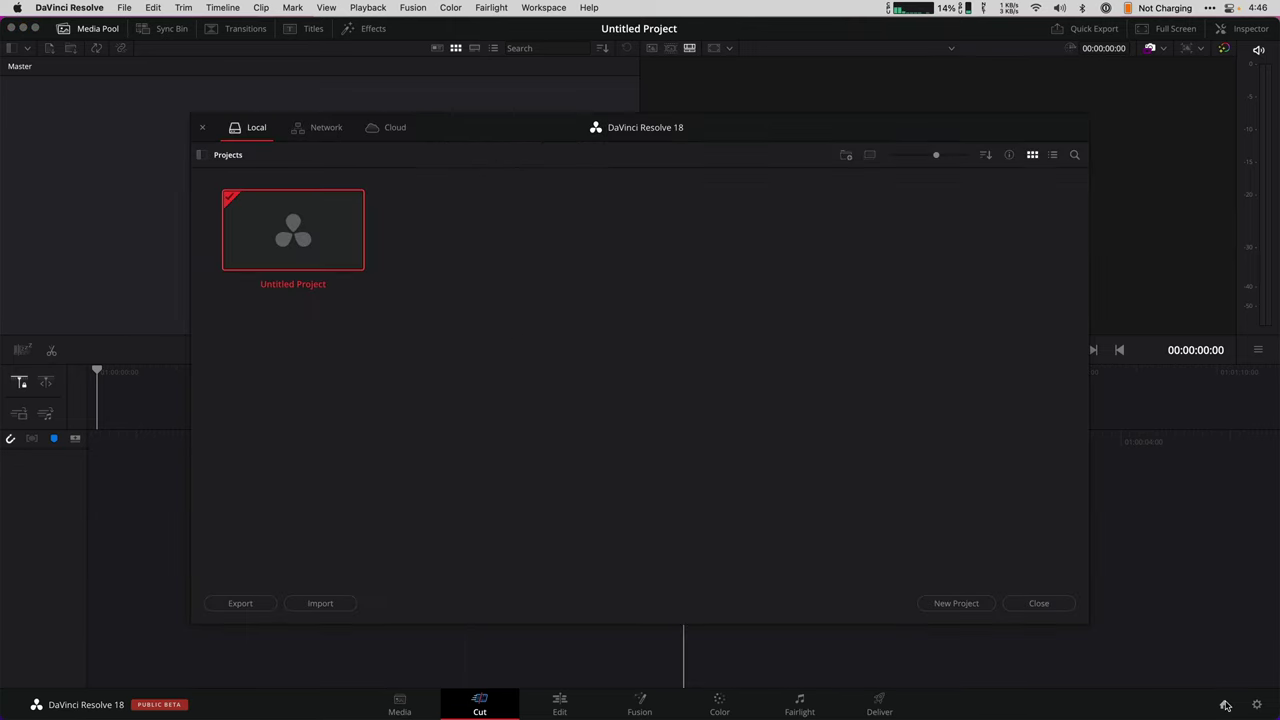
{"action": "left_click", "coordinate": [198, 155]}
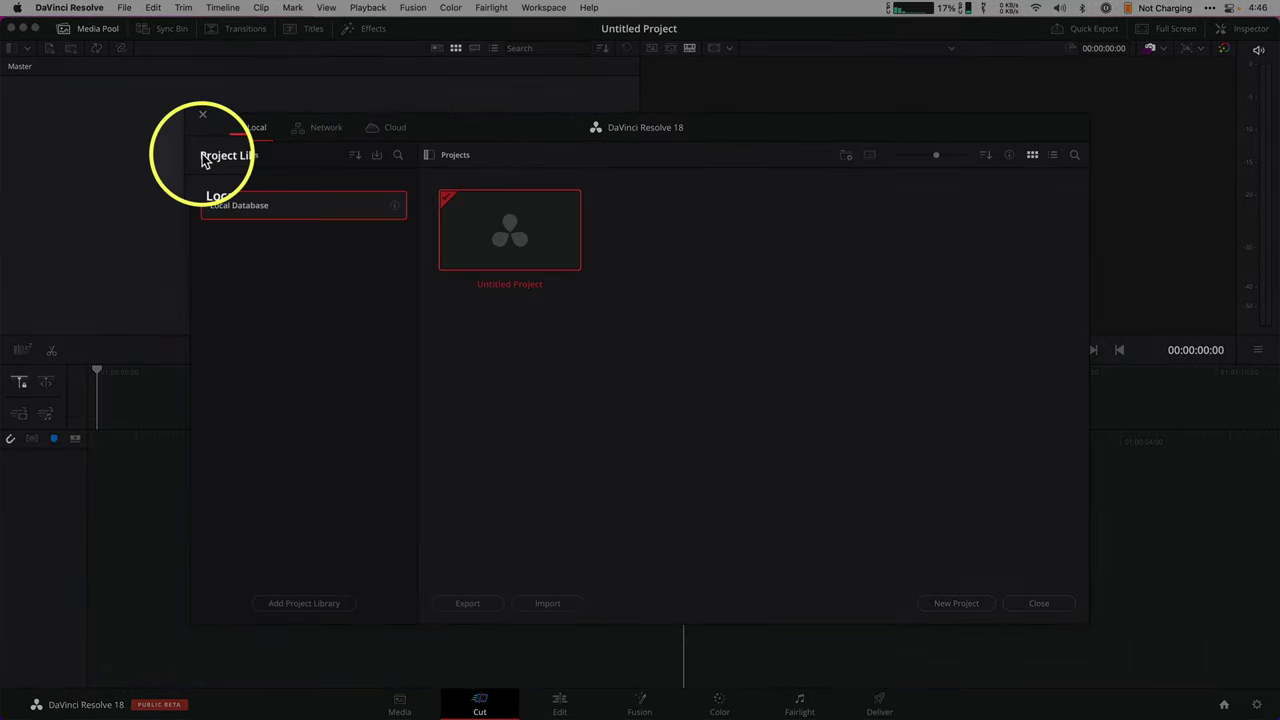
Restore the 2022_resolve library from Documents › Blackmagic Design › 2022 Resolve DB
{"action": "left_click", "coordinate": [377, 160]}
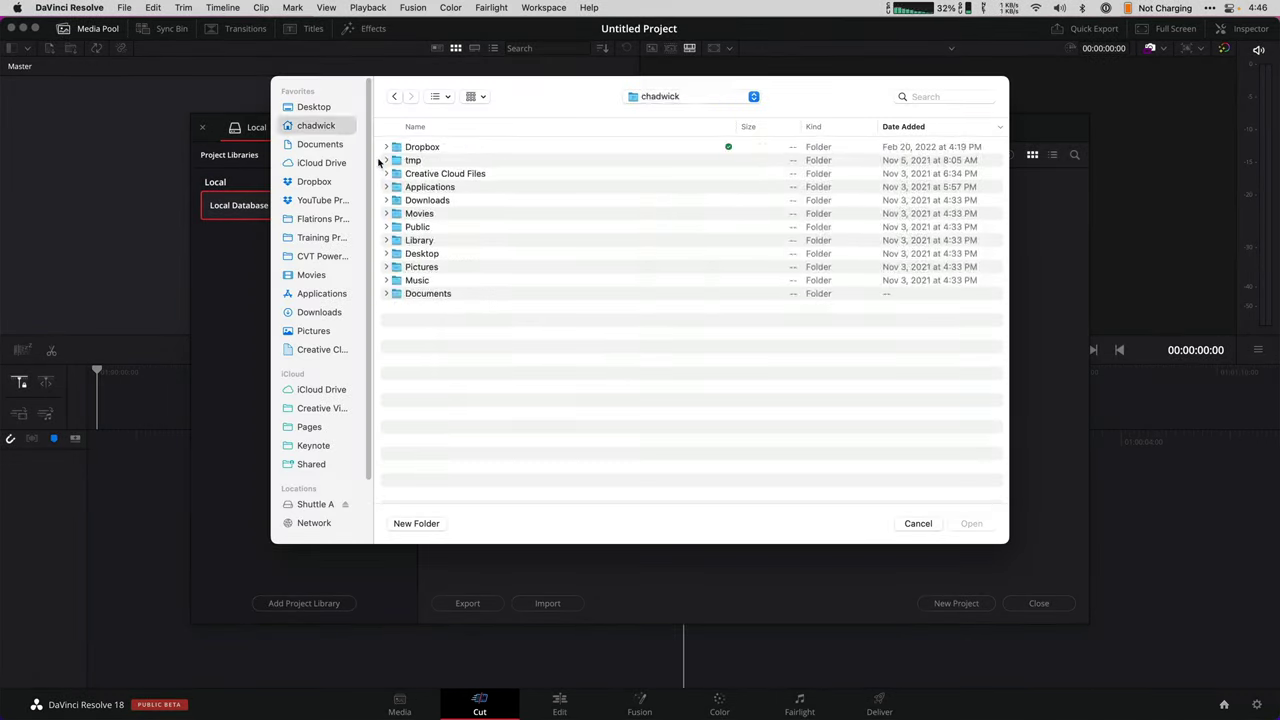
{"action": "left_click", "coordinate": [434, 201]}
{"action": "left_click", "coordinate": [972, 524]}
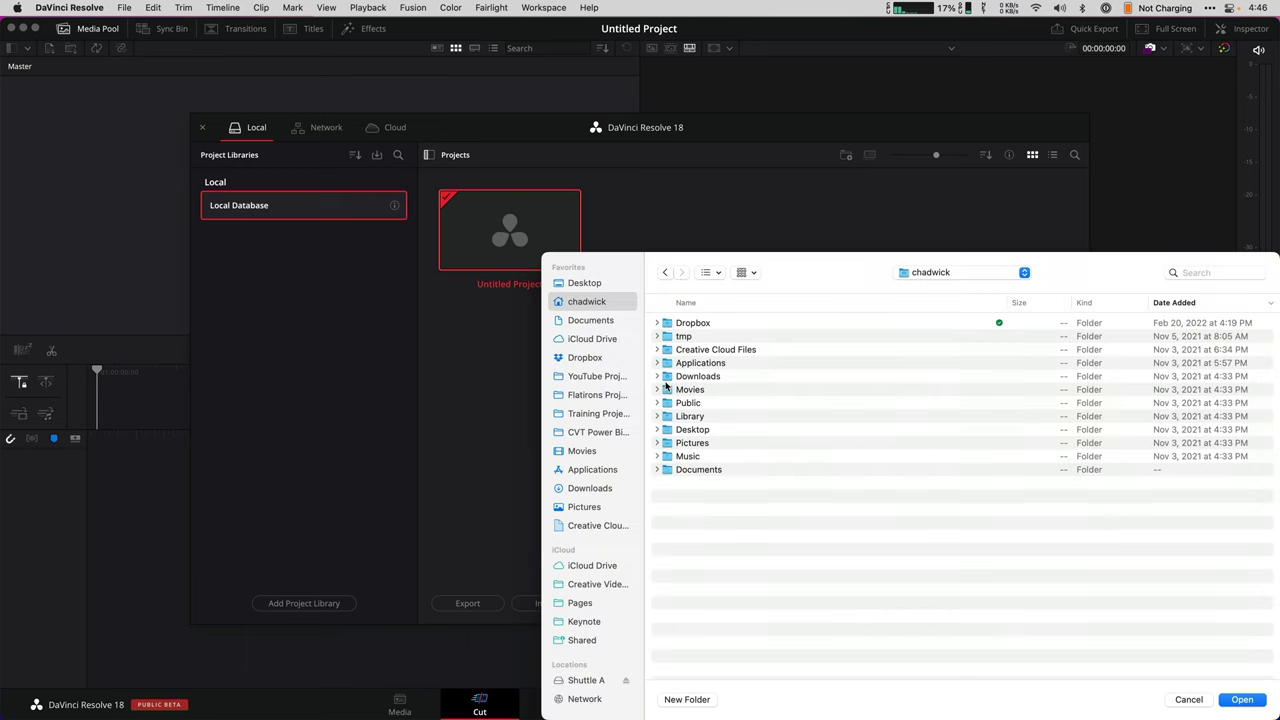
{"action": "left_click", "coordinate": [632, 320]}
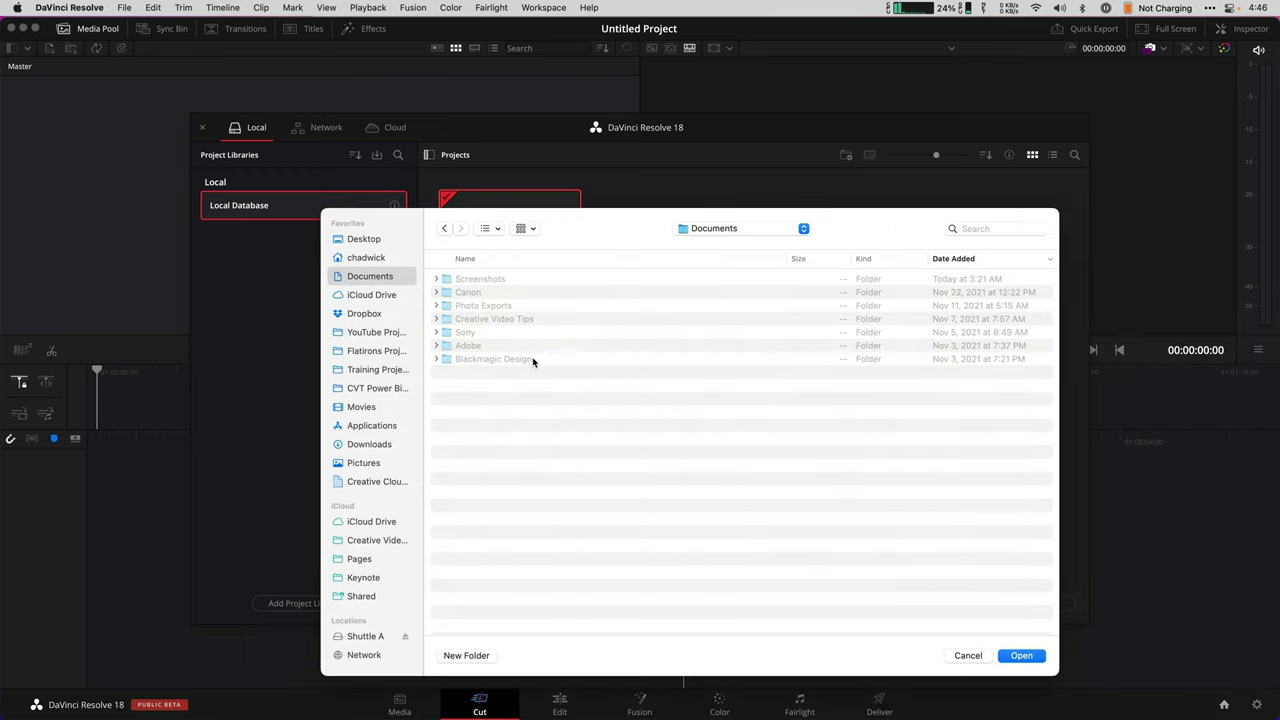
{"action": "double_click", "coordinate": [533, 362]}
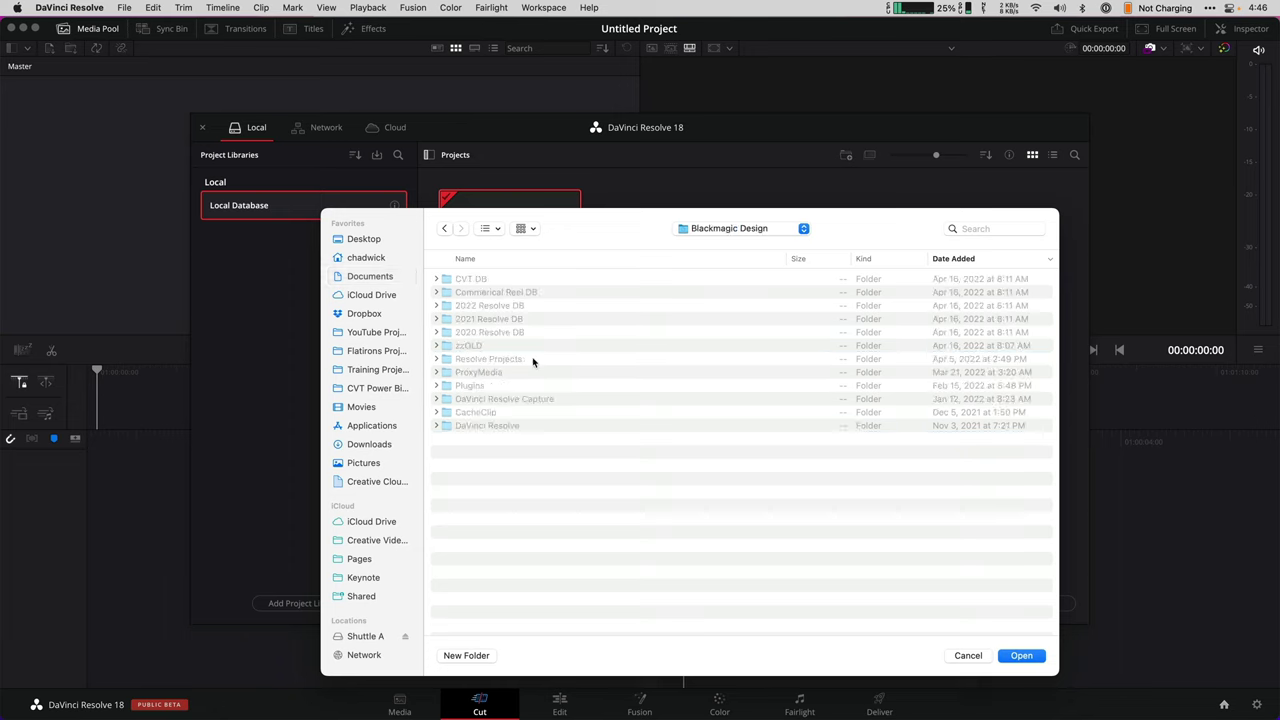
{"action": "double_click", "coordinate": [503, 309]}
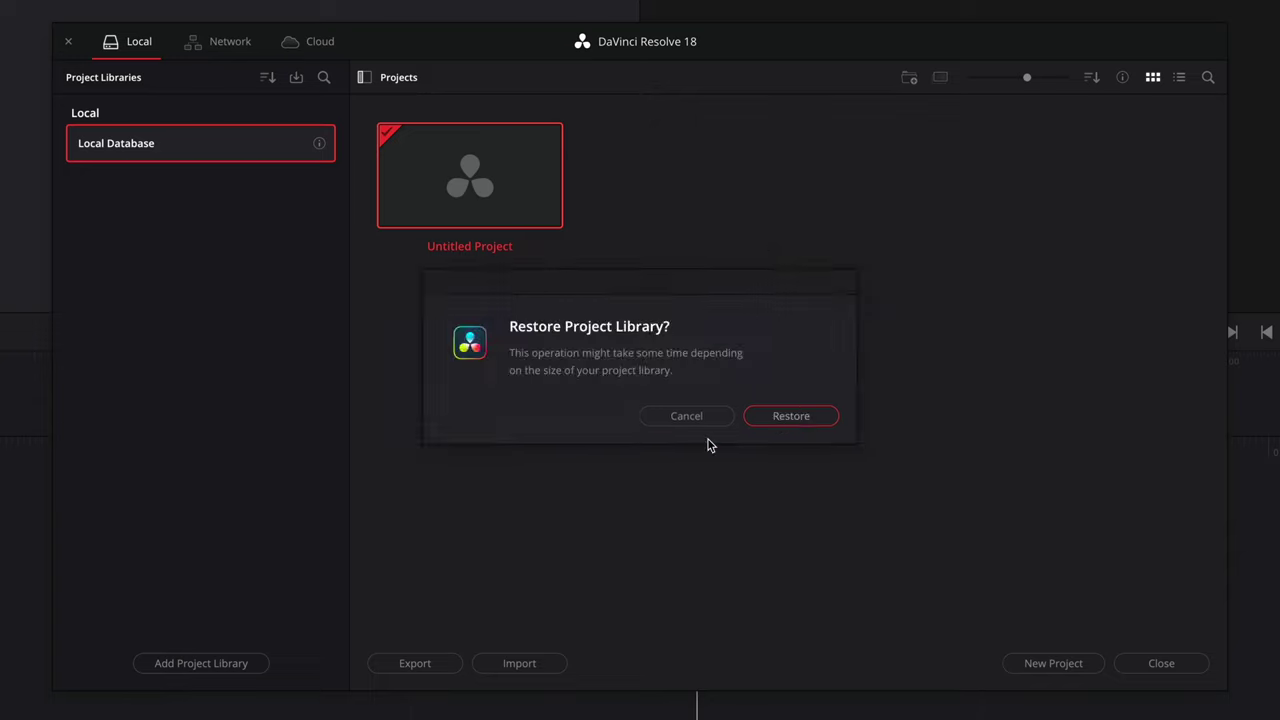
{"action": "left_click", "coordinate": [802, 419]}
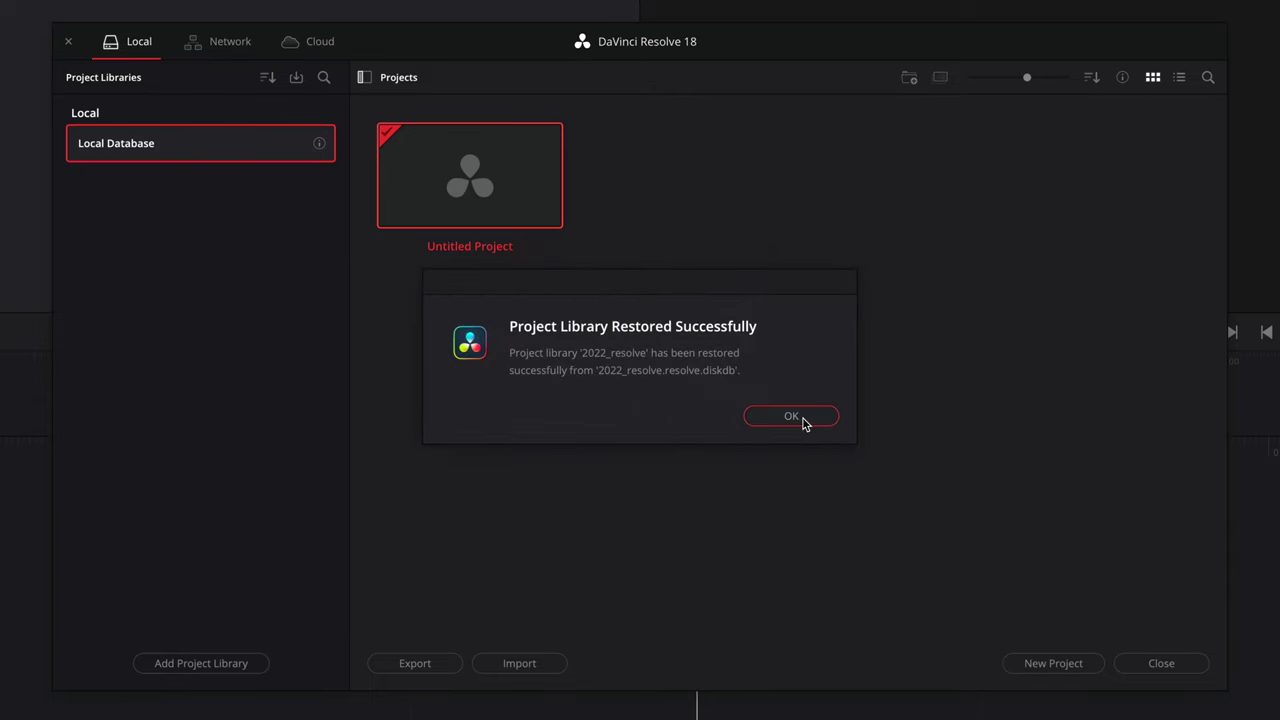
{"action": "left_click", "coordinate": [803, 420]}
Upgrade the restored 2022_resolve project library
{"action": "left_click", "coordinate": [240, 150]}
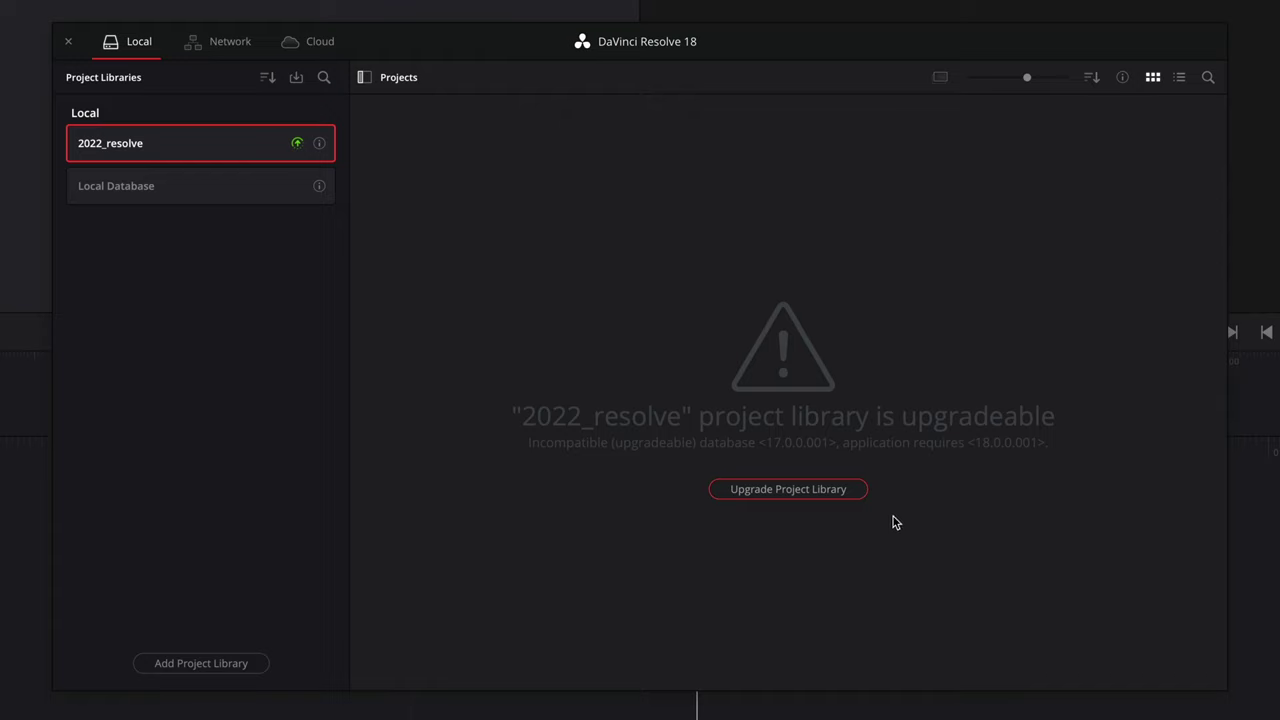
{"action": "left_click", "coordinate": [850, 492]}
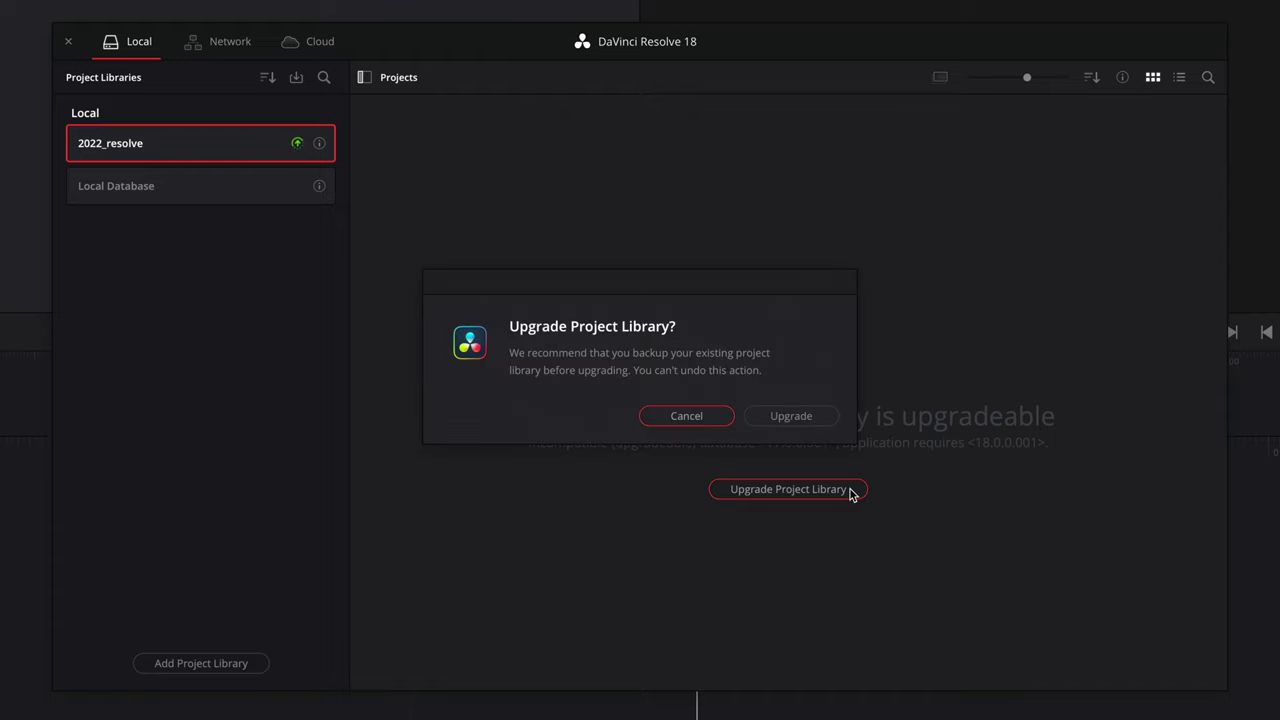
{"action": "left_click", "coordinate": [791, 416]}
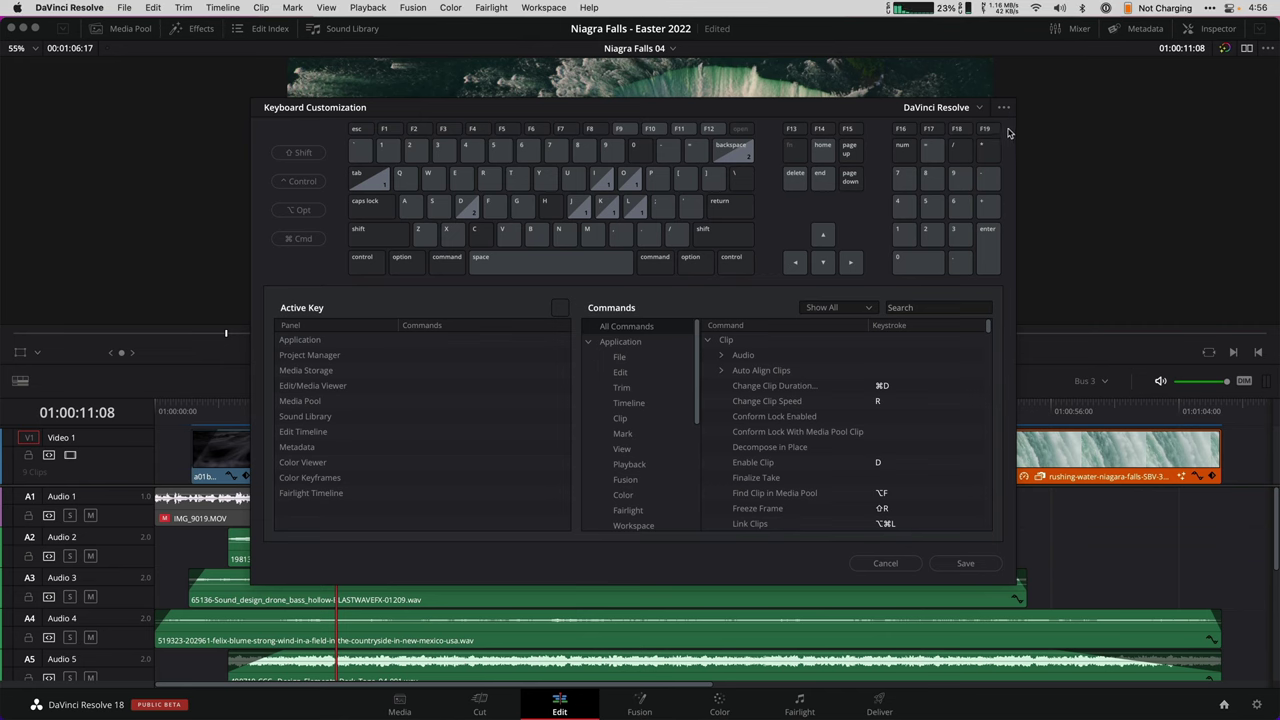
Import the Creative Video Tips - 2022-04 keyboard preset from Desktop › Resolve Backup Files
{"action": "left_click", "coordinate": [989, 145]}
{"action": "left_click", "coordinate": [358, 177]}
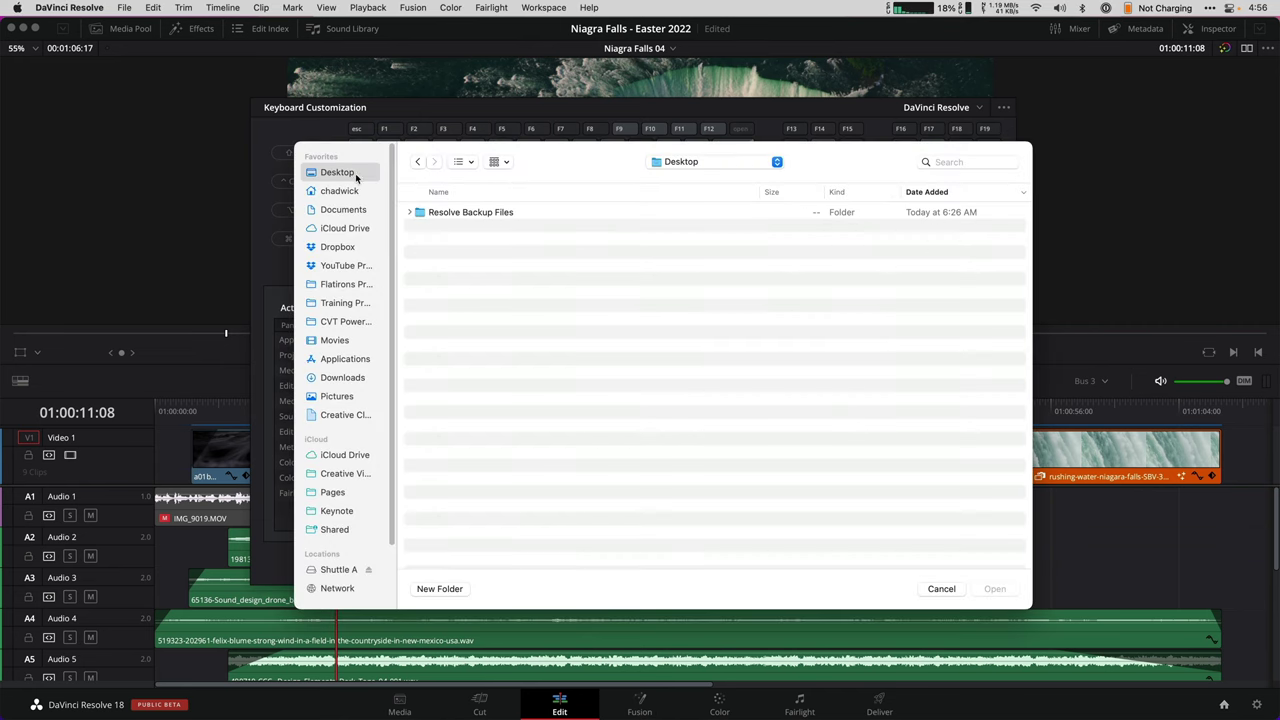
{"action": "double_click", "coordinate": [435, 213]}
{"action": "left_click", "coordinate": [466, 319]}
{"action": "left_click", "coordinate": [1015, 592]}
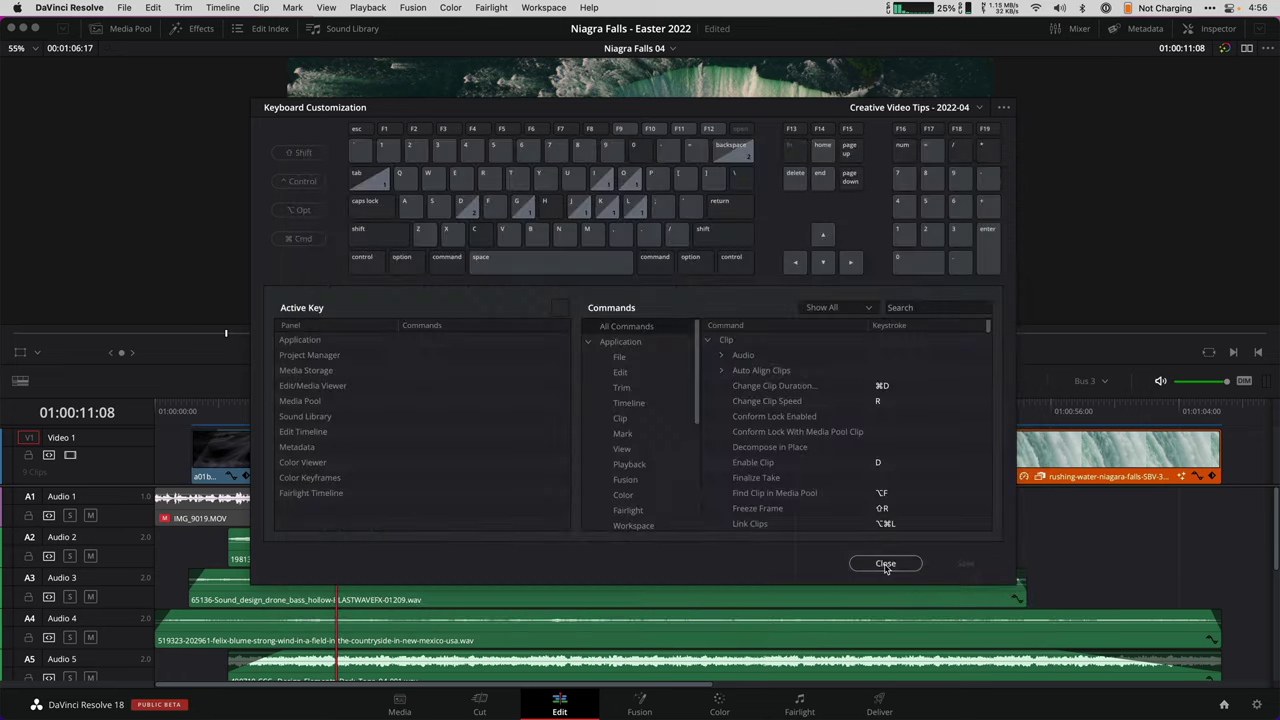
{"action": "left_click", "coordinate": [885, 564]}
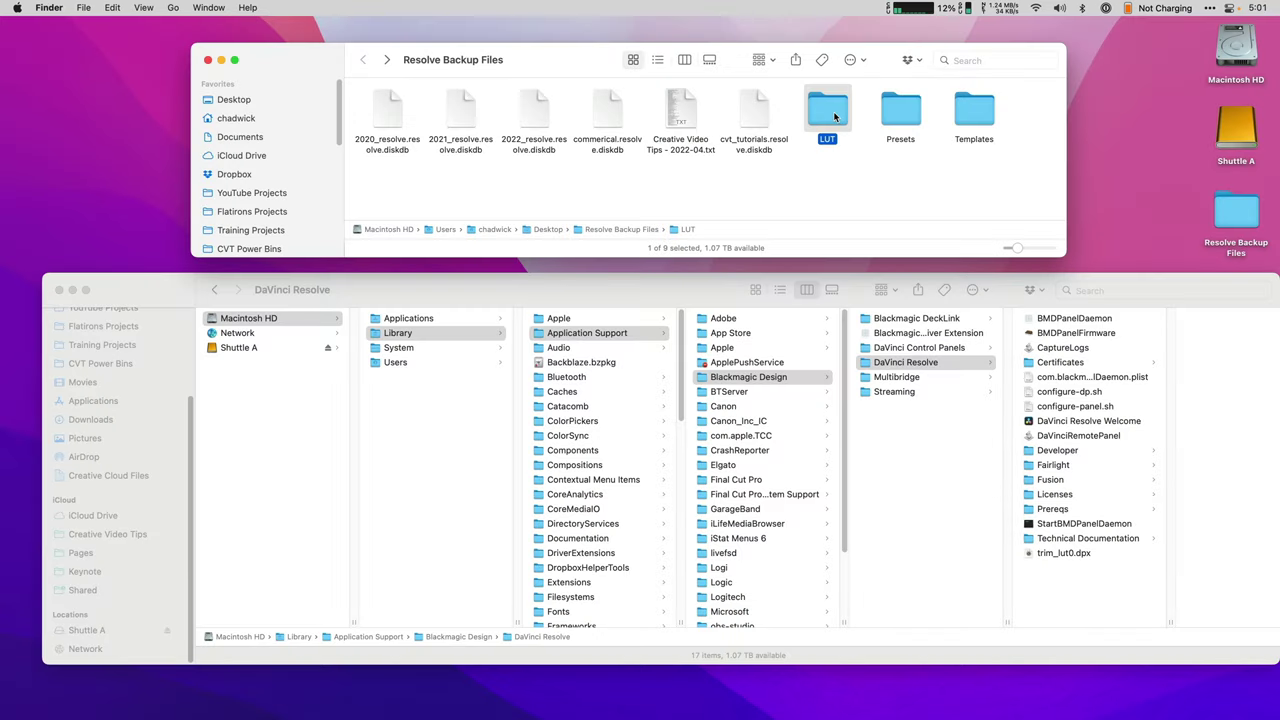
Copy the backed-up LUT folder and select the DaVinci Resolve support folder as destination
{"action": "key", "text": "super+c"}
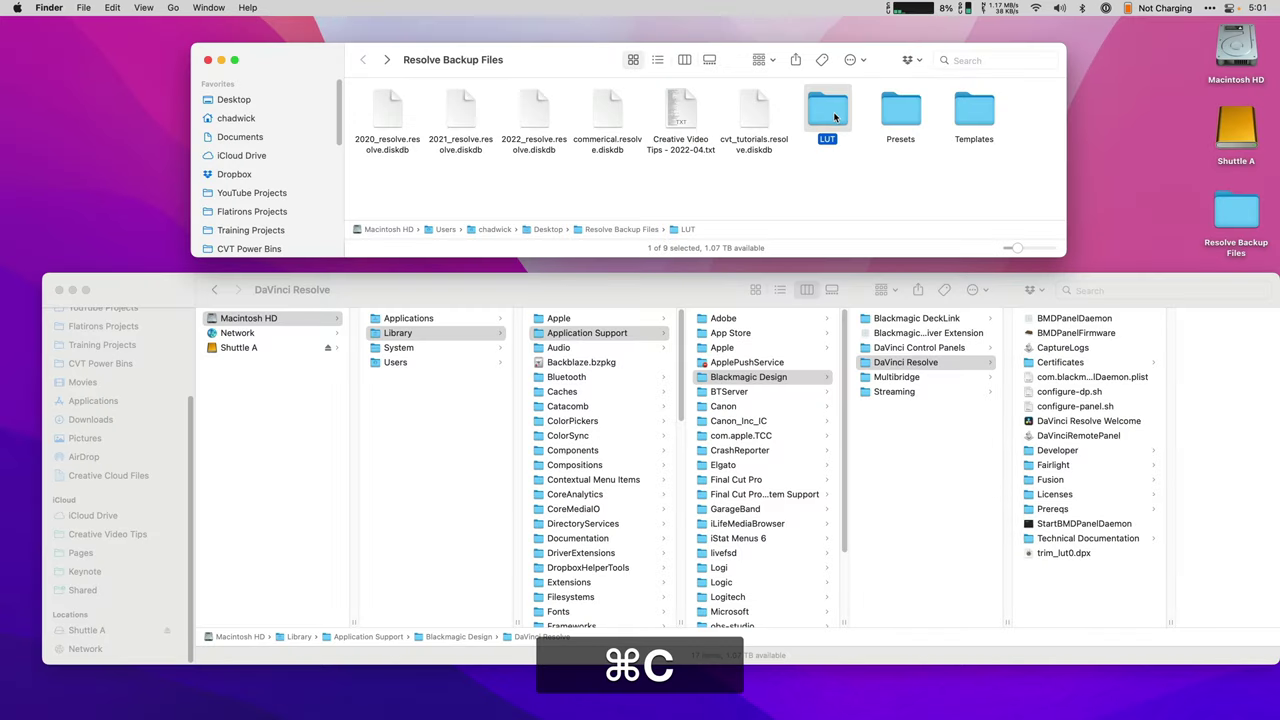
{"action": "left_click", "coordinate": [1067, 581]}
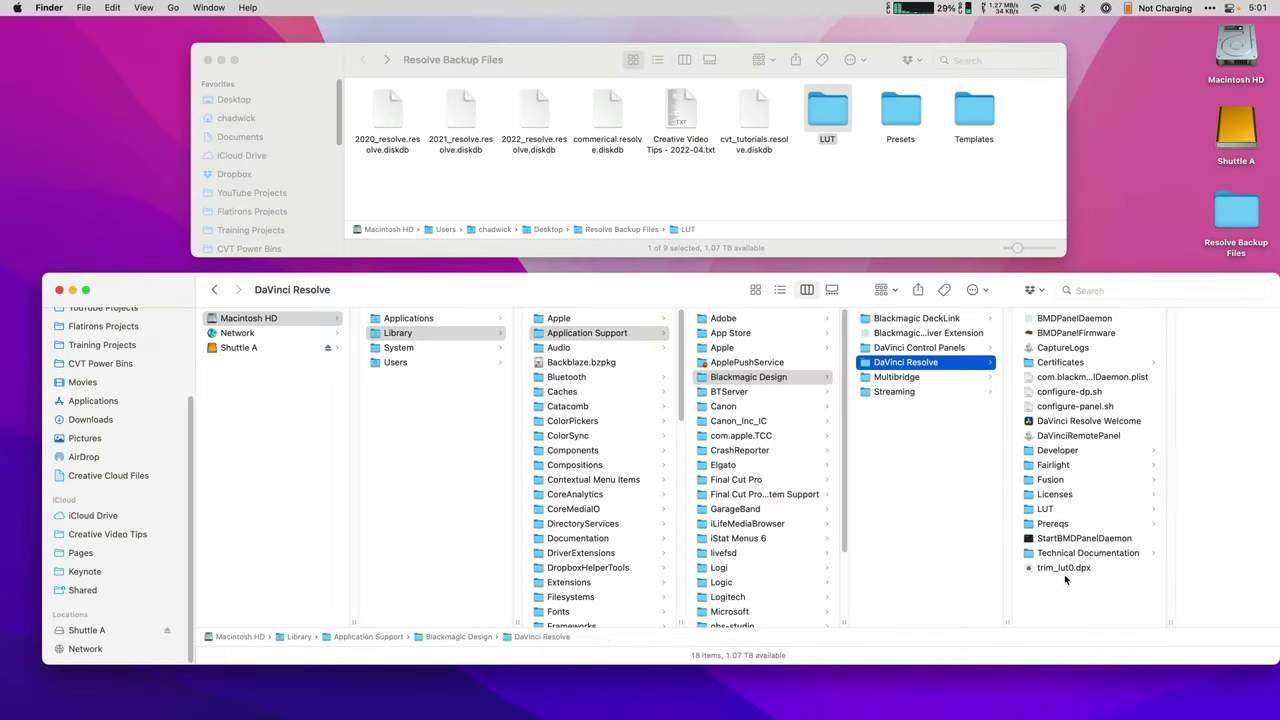